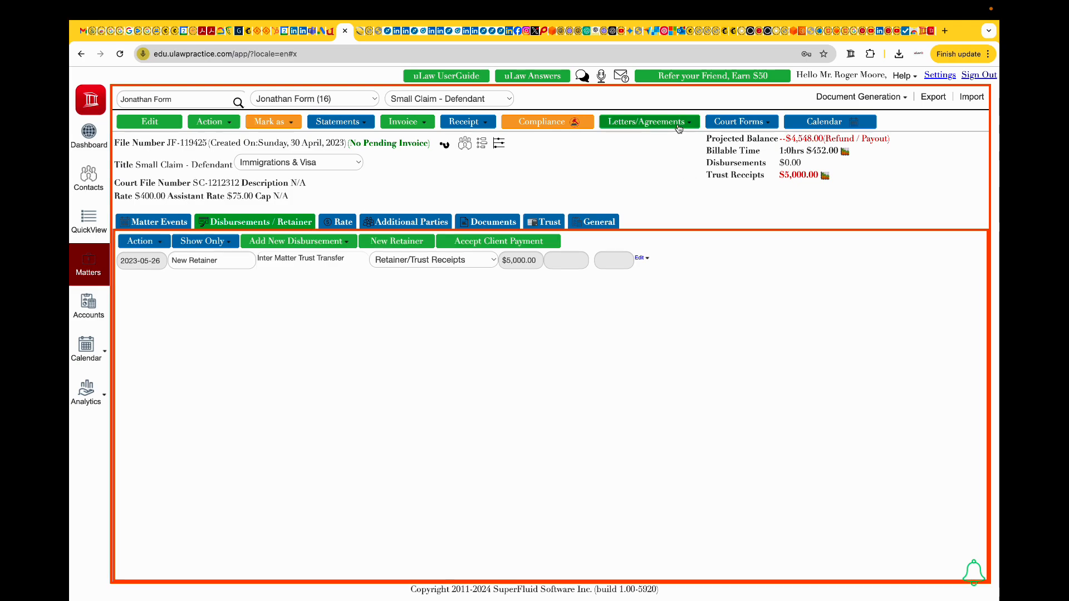
# Start a generic AI-generated legal document and title it "Schedule A for a small claims matter on fence issue".
pyautogui.click(611, 134)
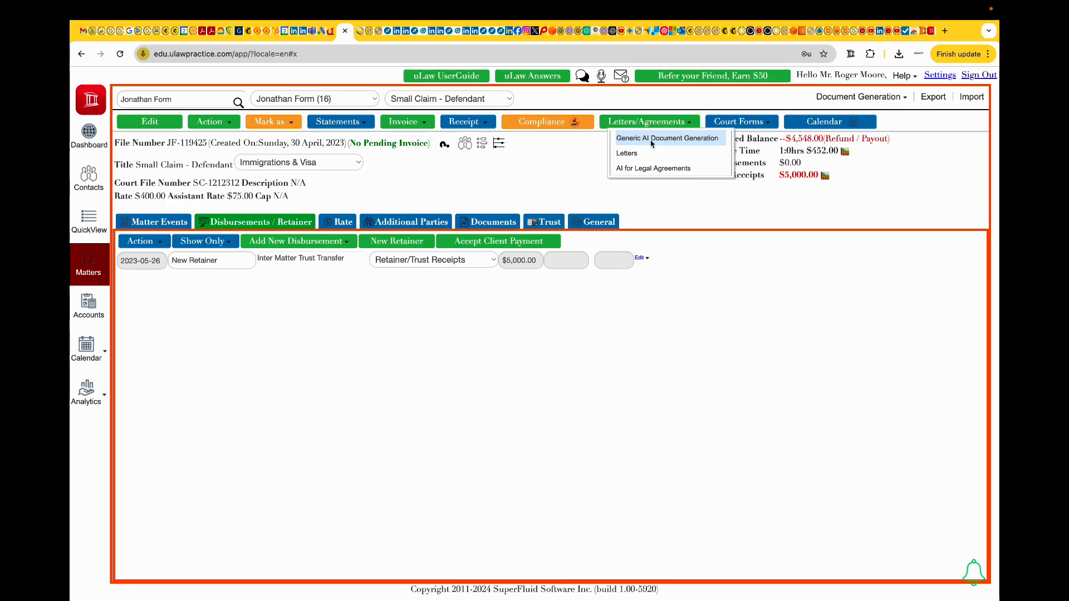
pyautogui.click(488, 206)
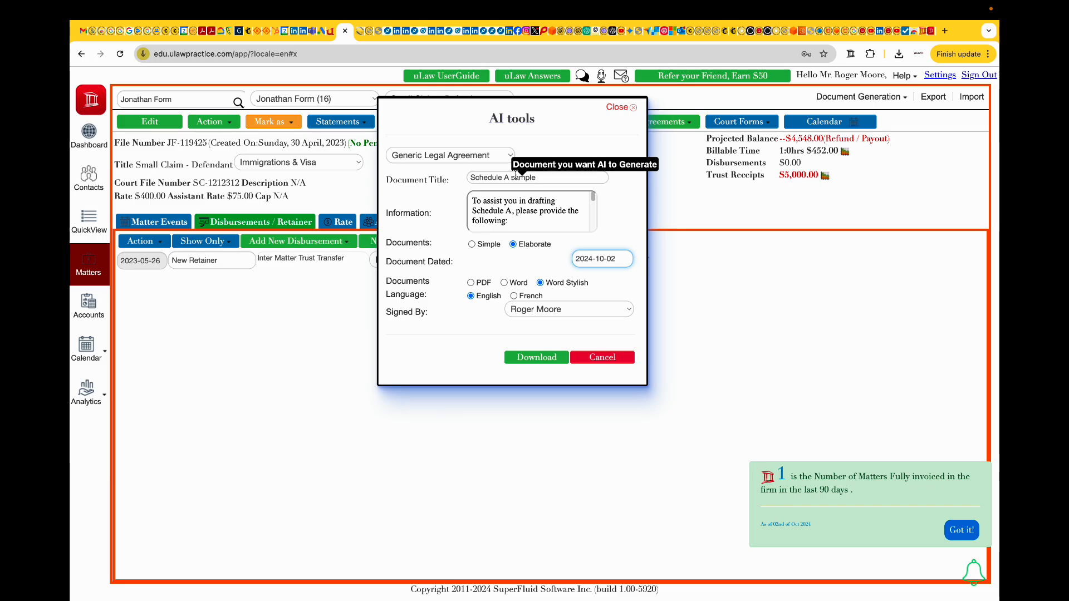
pyautogui.doubleClick(516, 176)
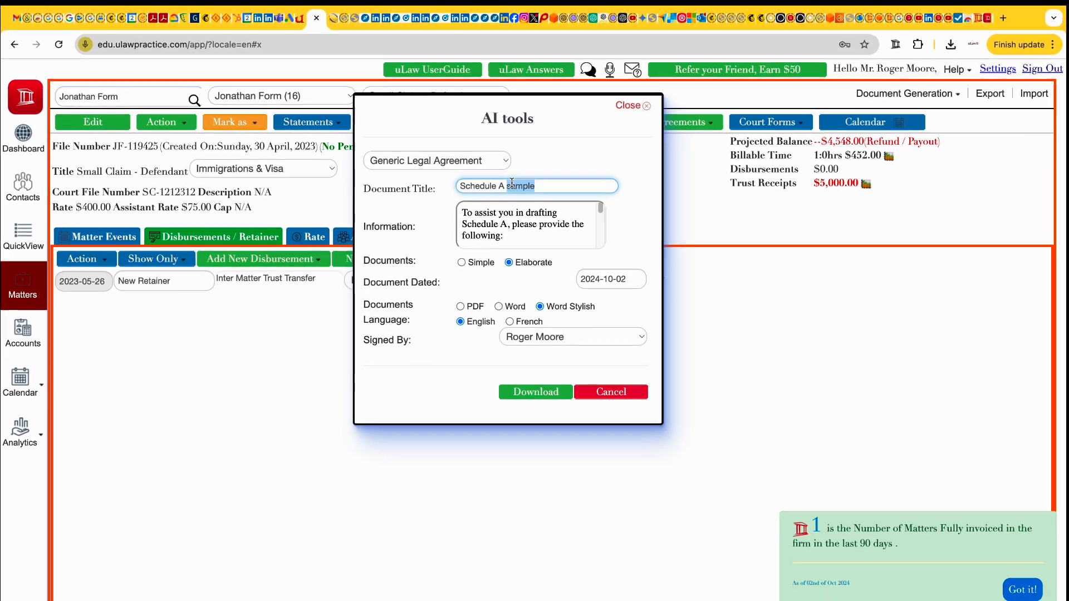
pyautogui.write('f')
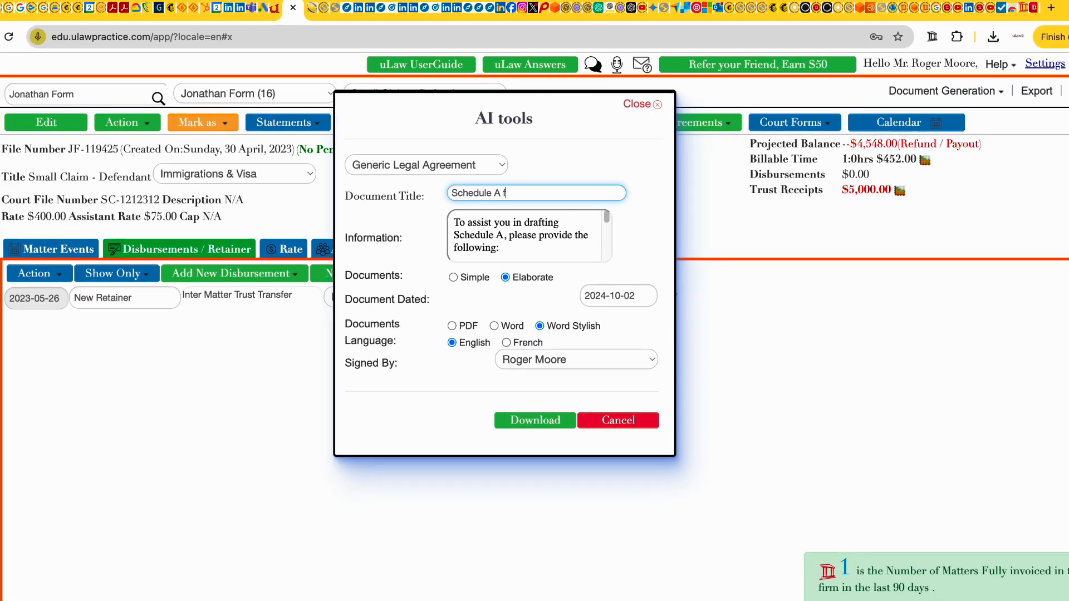
pyautogui.write('or a small clai')
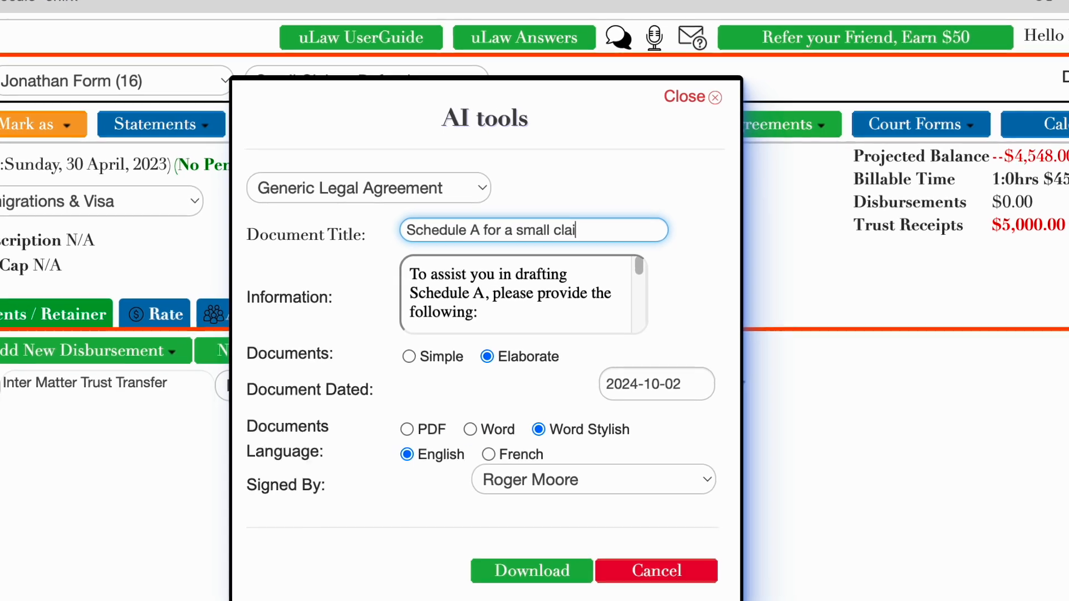
pyautogui.write('ms matter on')
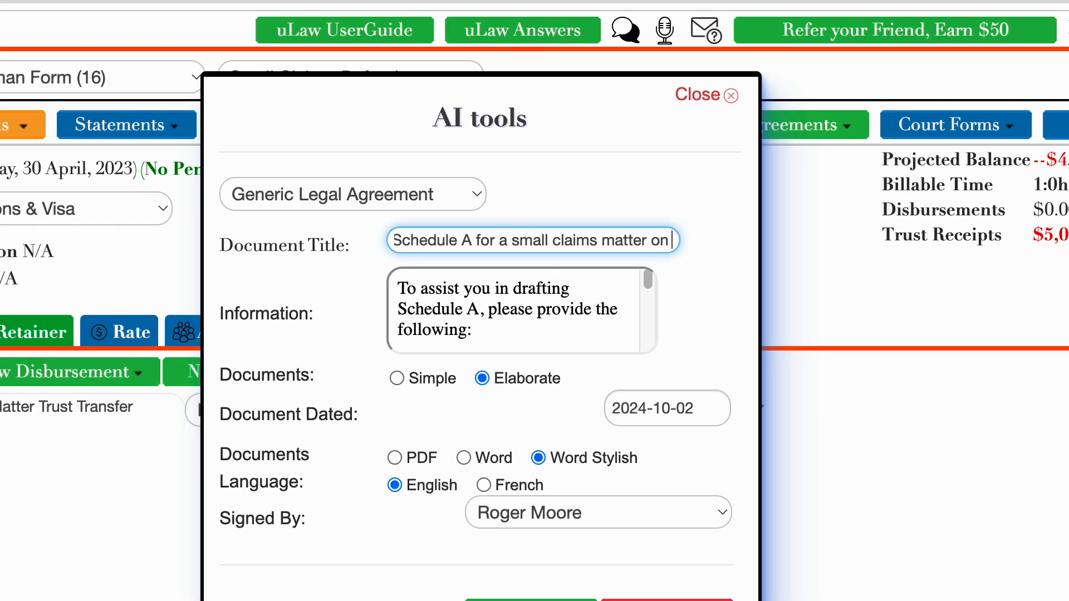
pyautogui.write(' fence issue')
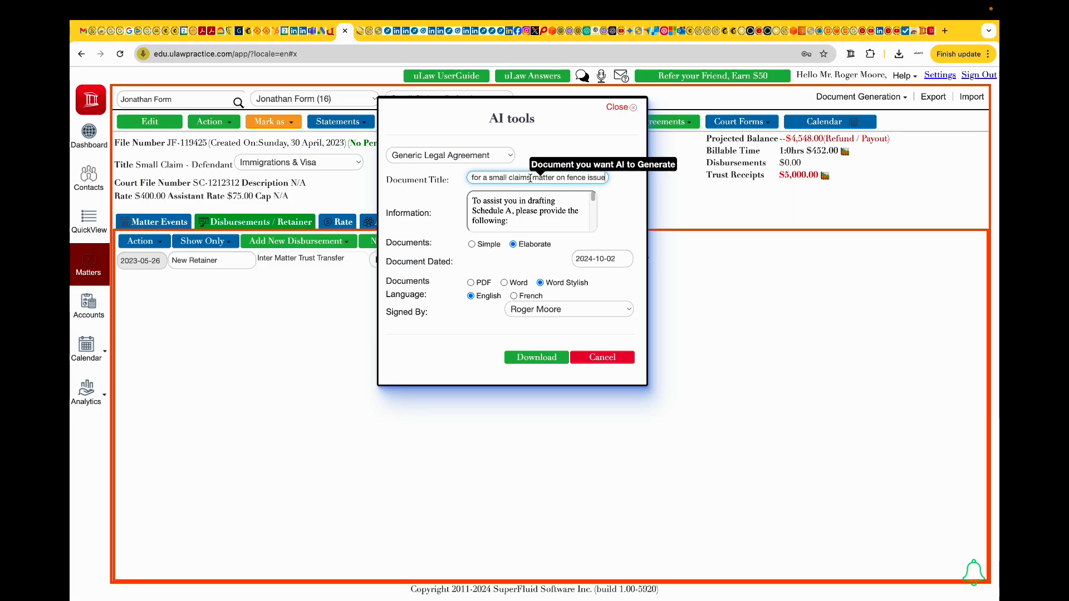
# In the Information text, replace the examples of the dispute's nature with ": The neighbour didn;t miantain his property line and damged the fence".
pyautogui.click(624, 208)
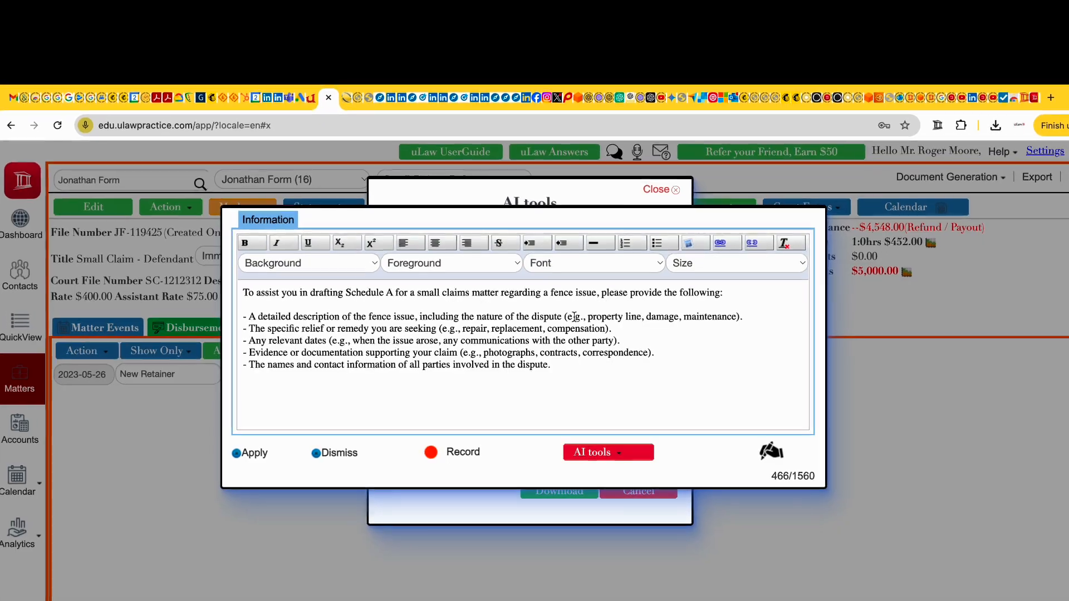
pyautogui.moveTo(564, 313); pyautogui.dragTo(747, 313)
pyautogui.press('BackSpace')
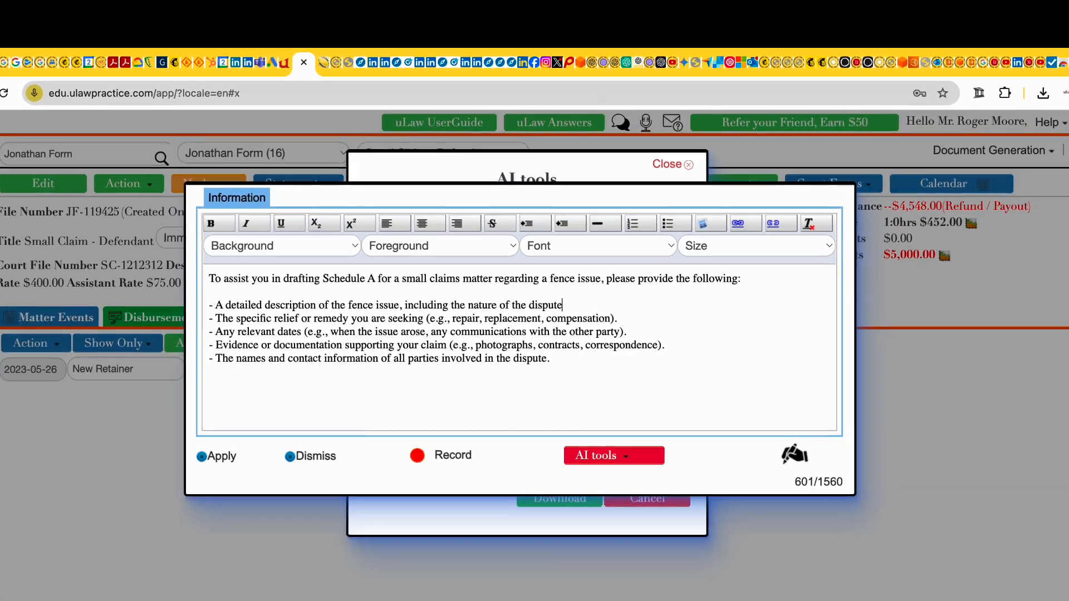
pyautogui.write(': The ')
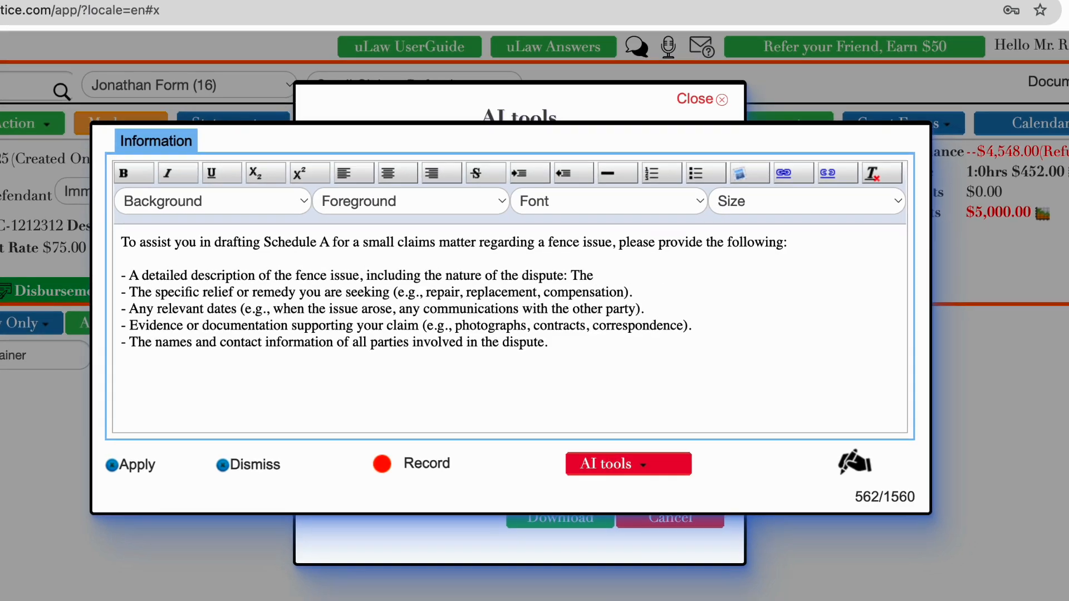
pyautogui.write('neighbour ')
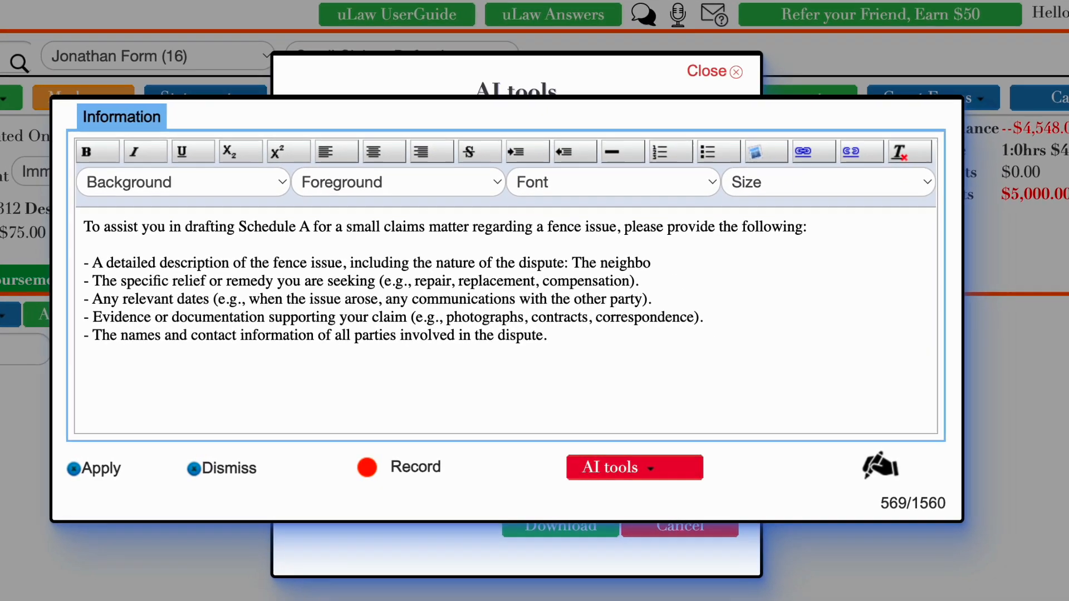
pyautogui.write('didn;t mian')
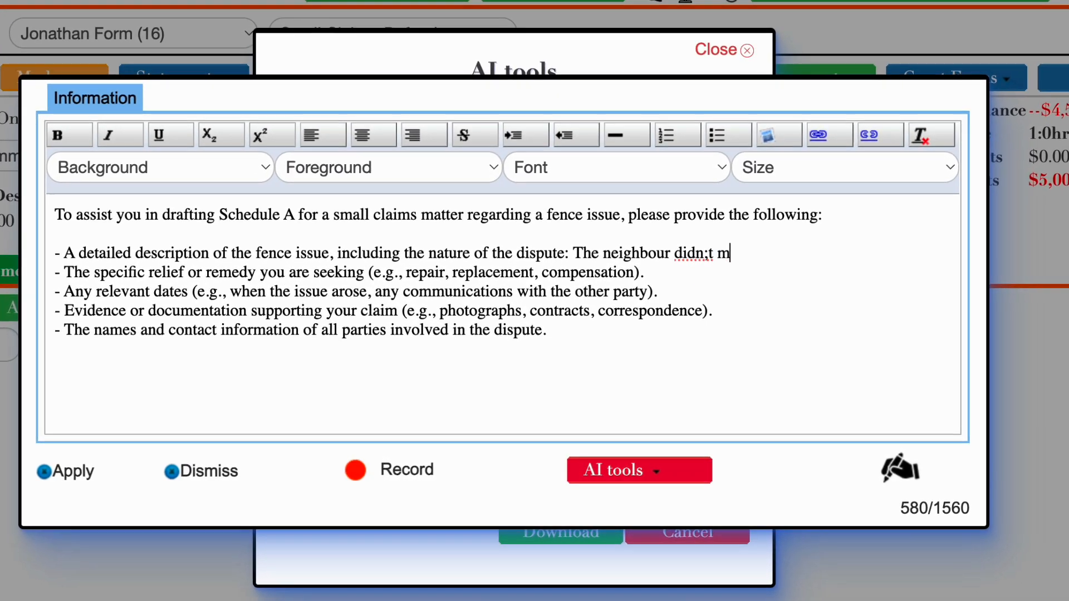
pyautogui.write('tain his prop')
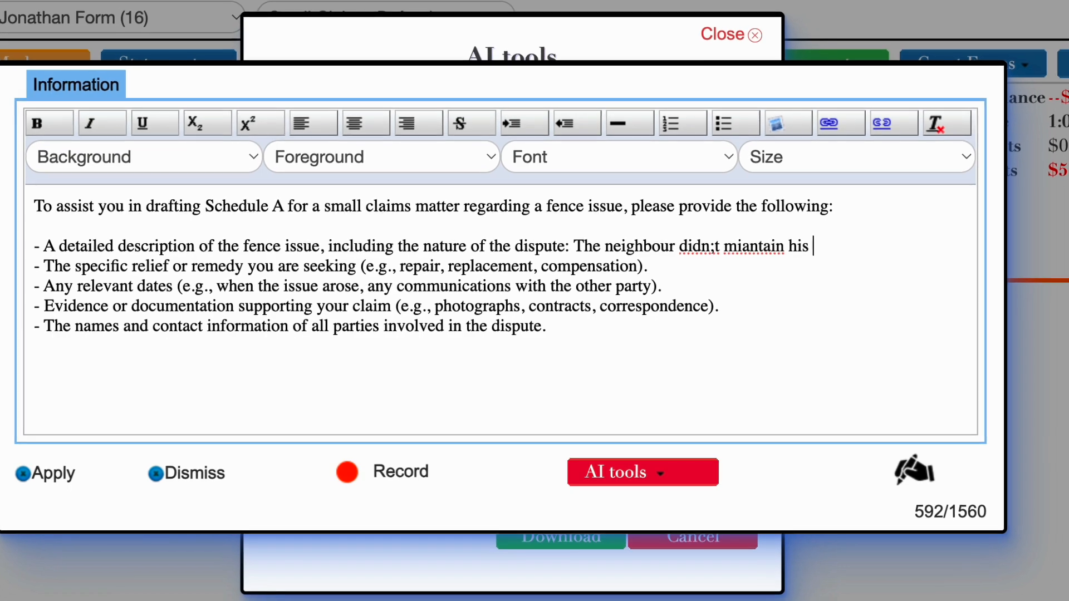
pyautogui.write('erty line and')
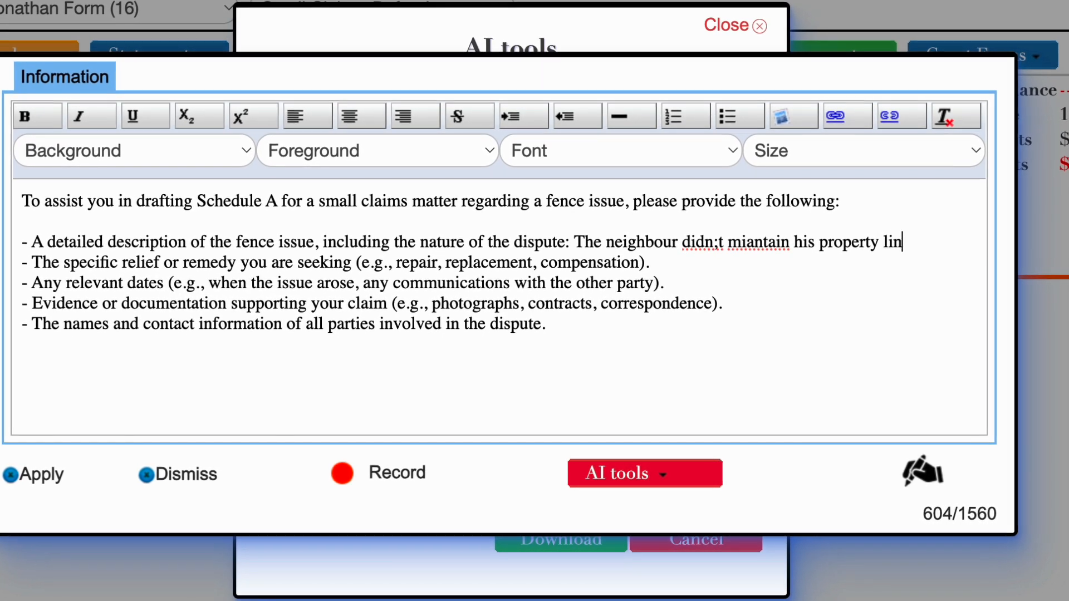
pyautogui.write(' damged')
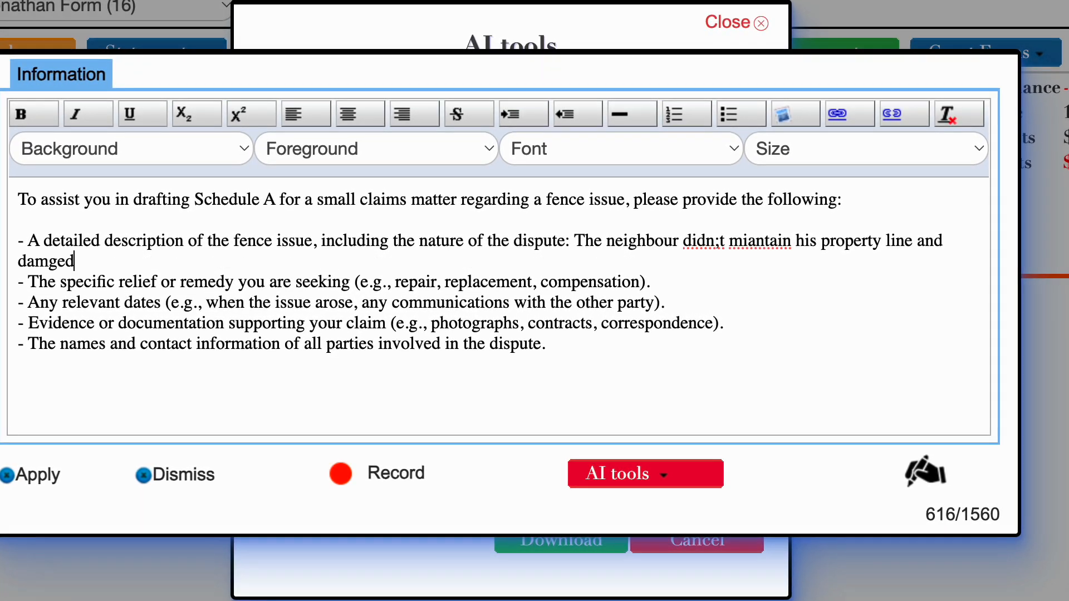
pyautogui.write(' the fence')
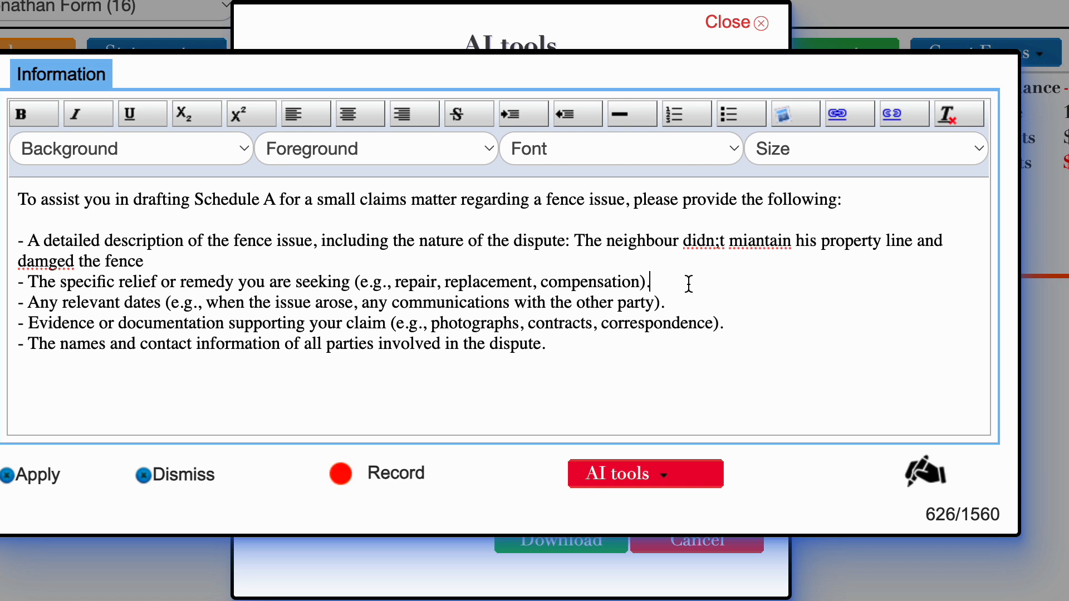
# Replace the examples on the relief or remedy line with "$7500 of compensation and contractor repair charges".
pyautogui.moveTo(351, 282); pyautogui.dragTo(724, 277)
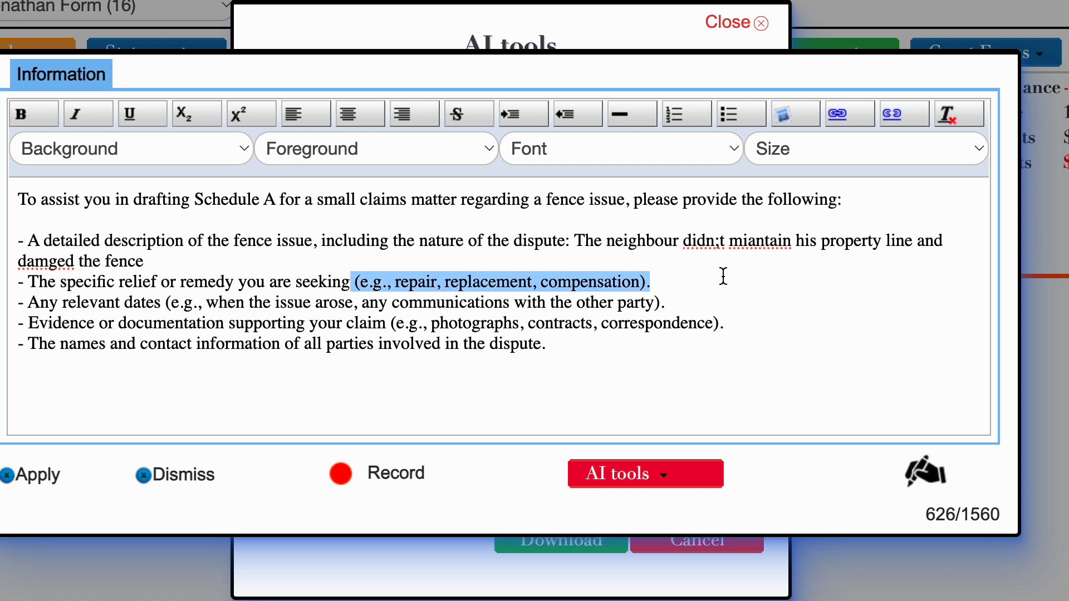
pyautogui.press('BackSpace')
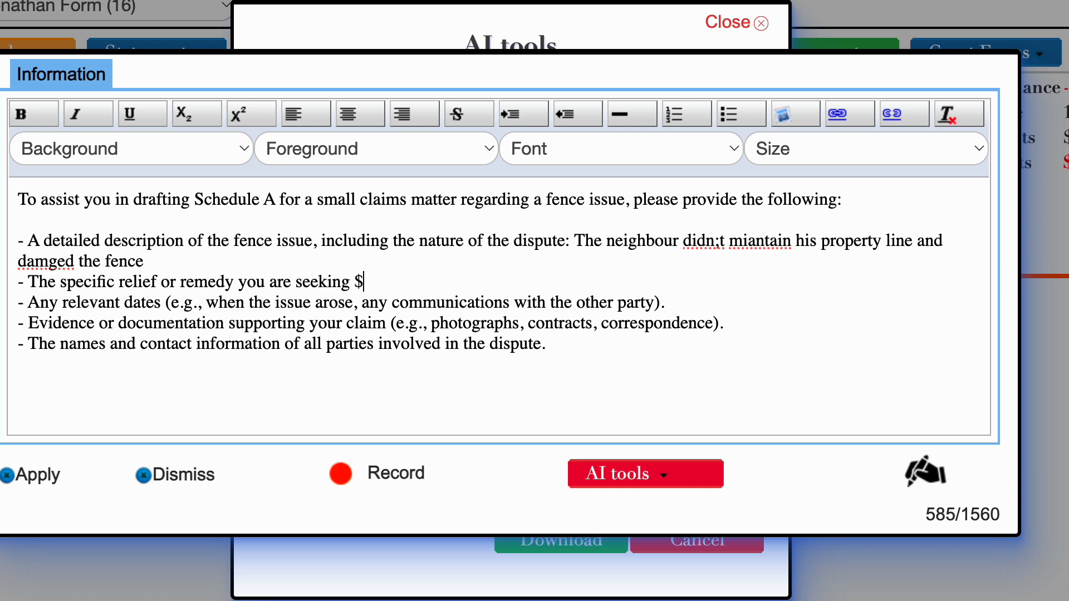
pyautogui.write('$7500 of ')
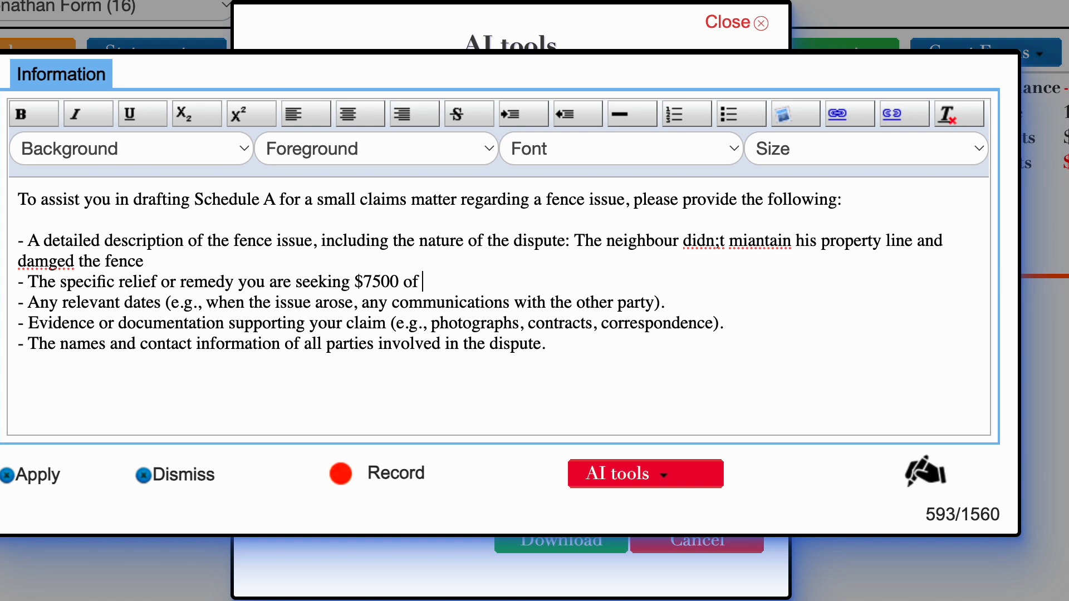
pyautogui.write('compensa')
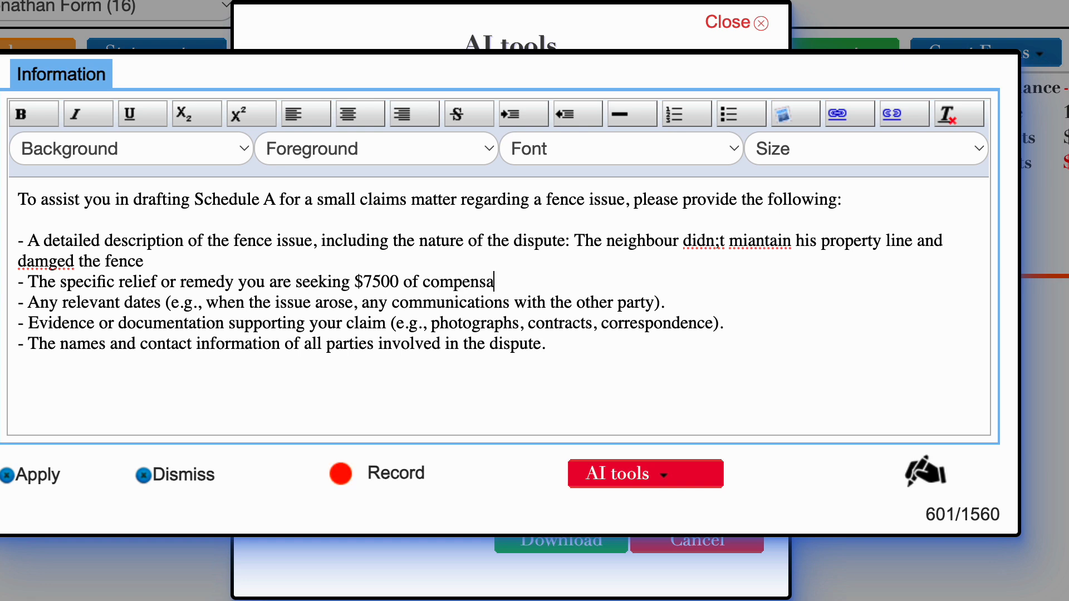
pyautogui.write('tion and ')
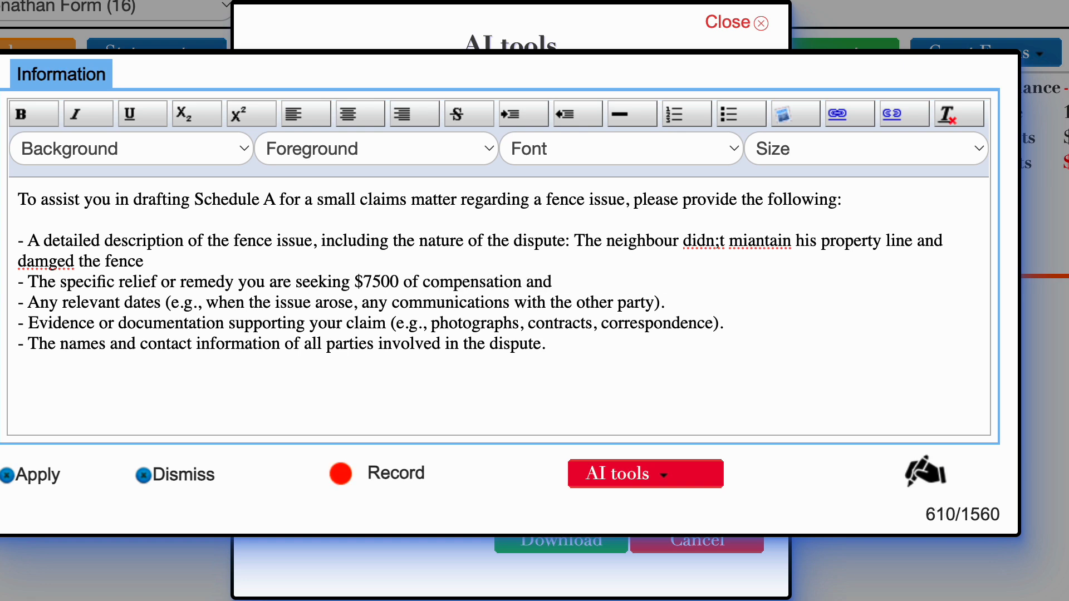
pyautogui.write('contractor rep')
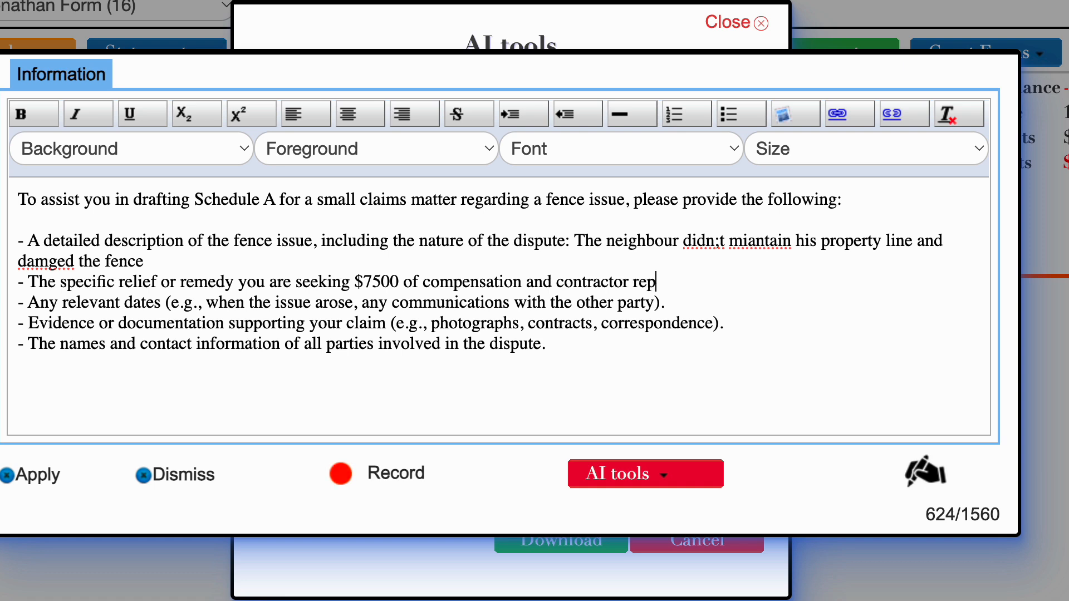
pyautogui.write('air charge')
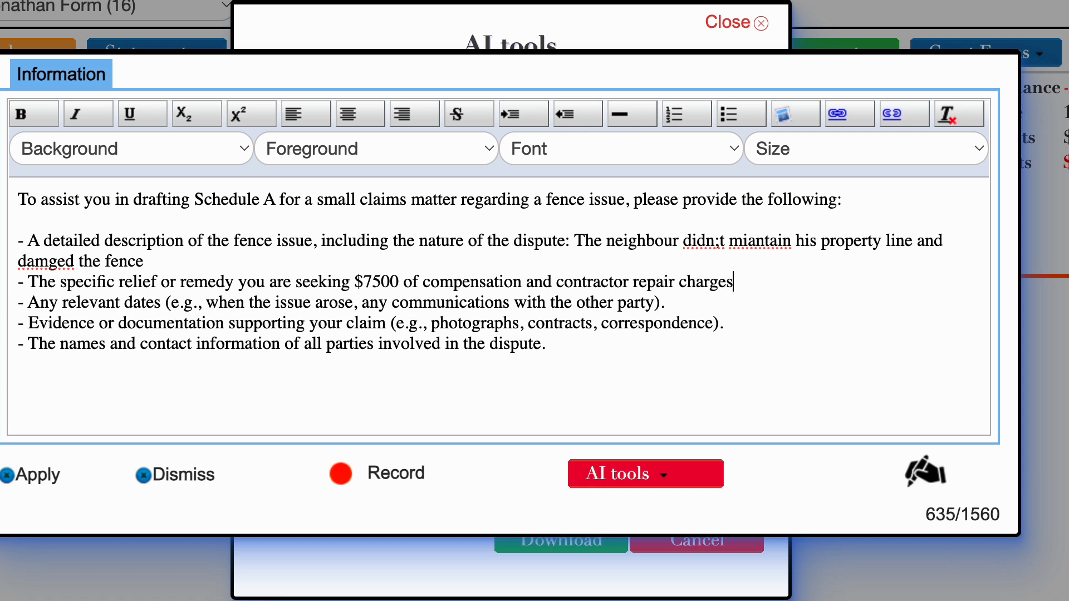
pyautogui.write('s')
# Replace the examples on the relevant dates line with ": Before inter arrives so we want this fixed by Oct 15th 2024".
pyautogui.moveTo(166, 303); pyautogui.dragTo(773, 306)
pyautogui.press('BackSpace')
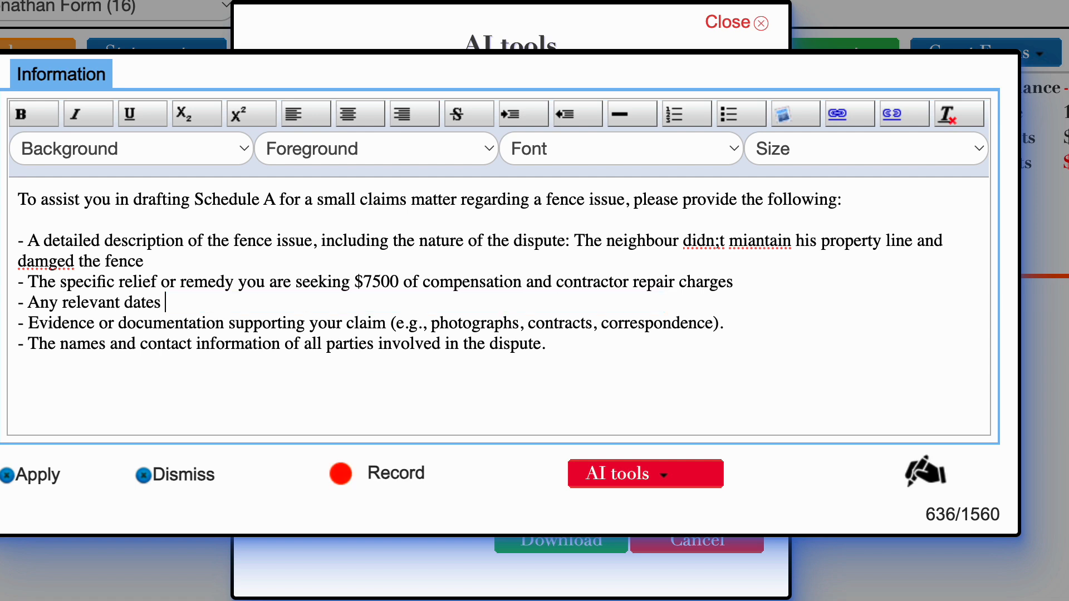
pyautogui.write(': Before in')
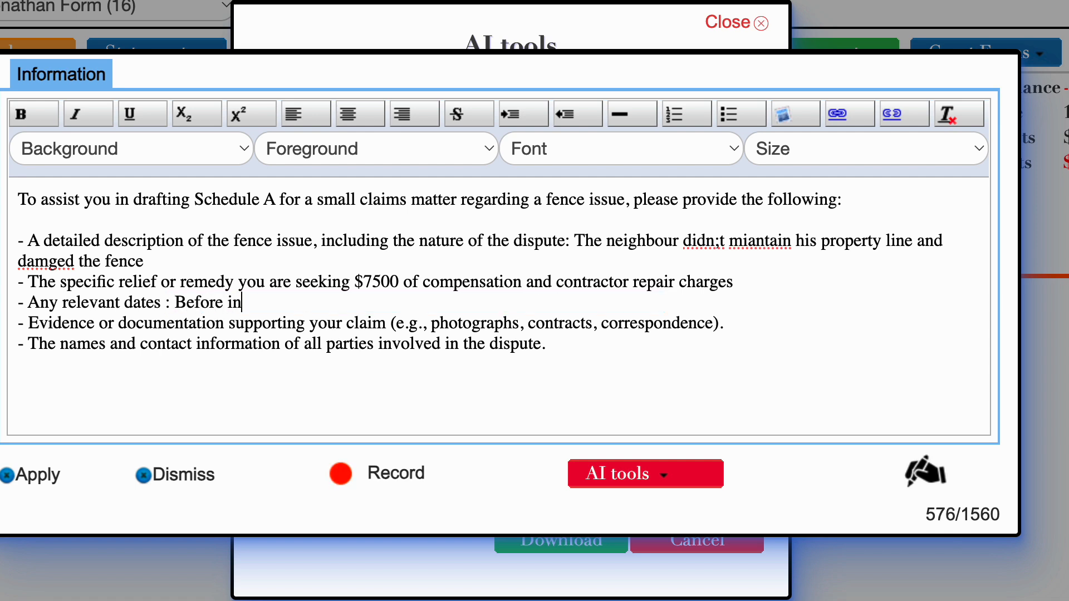
pyautogui.write('ter arrive')
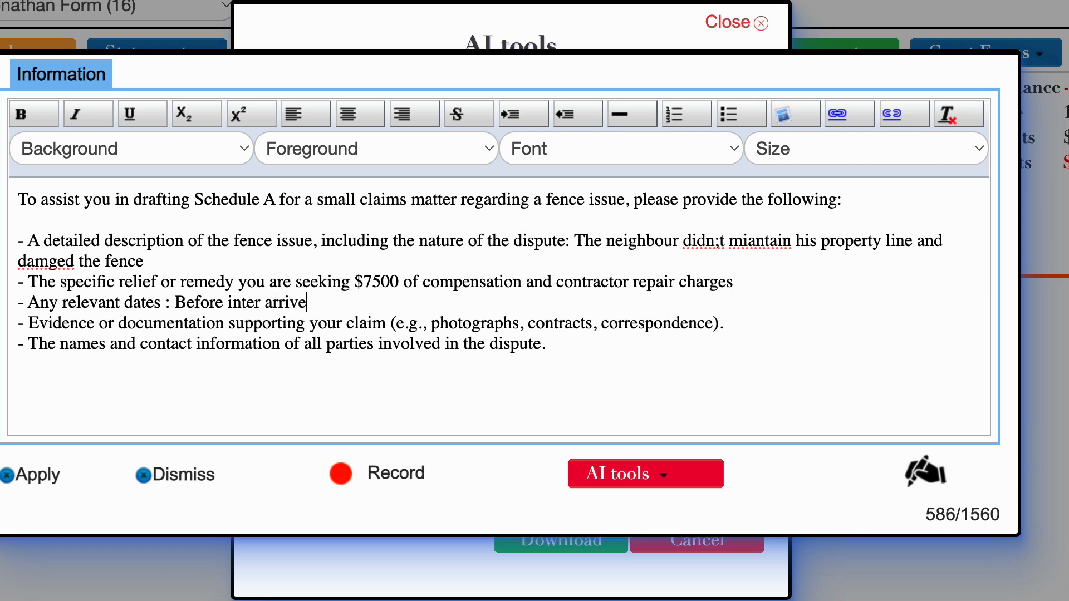
pyautogui.write('s so we want this fixed by O')
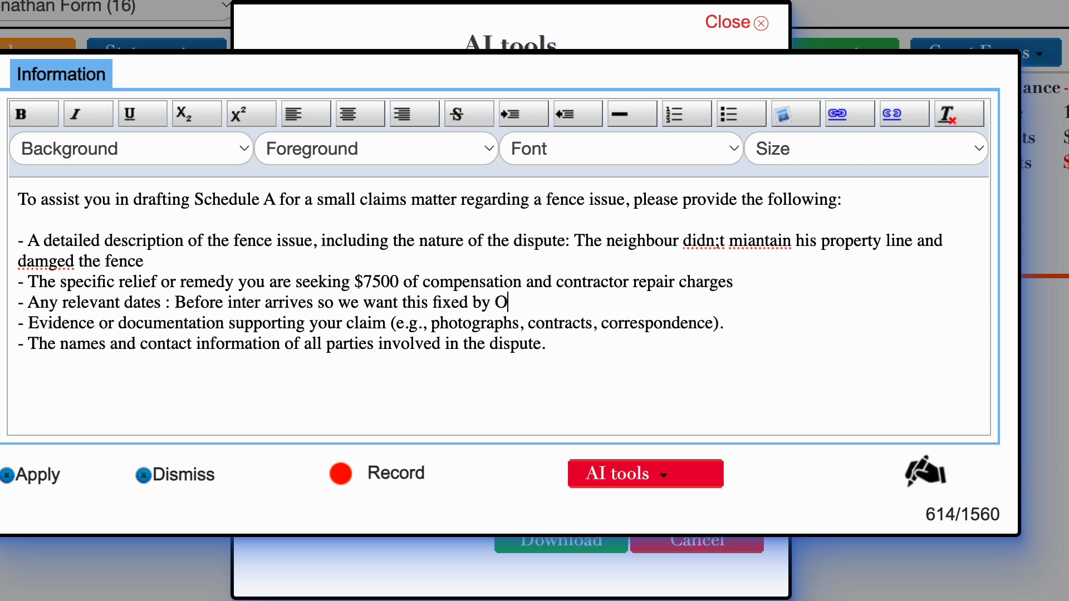
pyautogui.write('ct 15th 20')
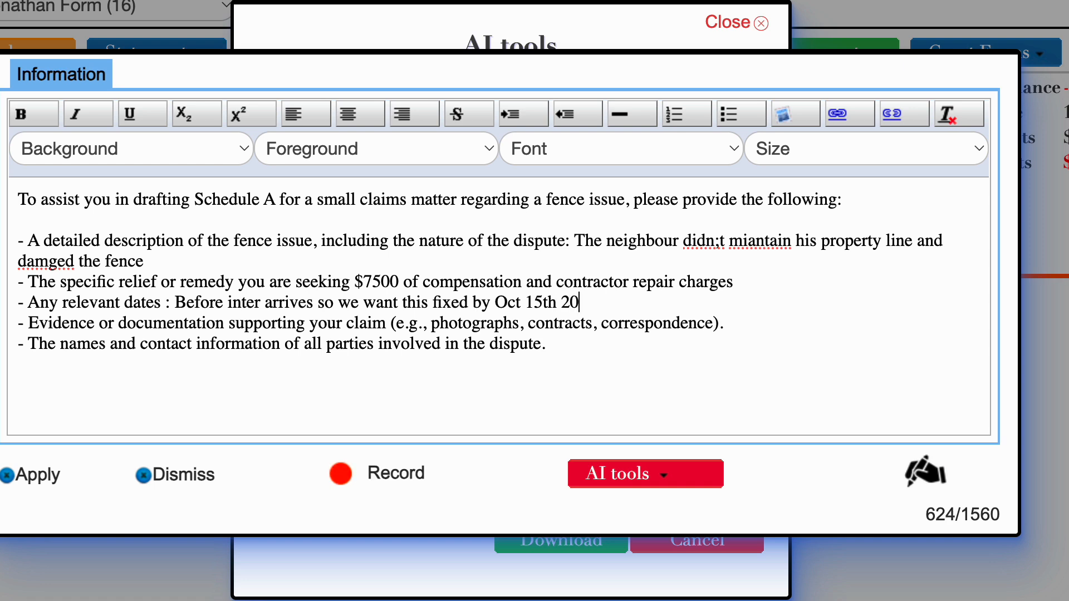
pyautogui.write('24')
# Replace the examples on the supporting evidence line with ": Photographic evidence of the damage".
pyautogui.moveTo(390, 323); pyautogui.dragTo(819, 323)
pyautogui.press('BackSpace')
pyautogui.write(': ')
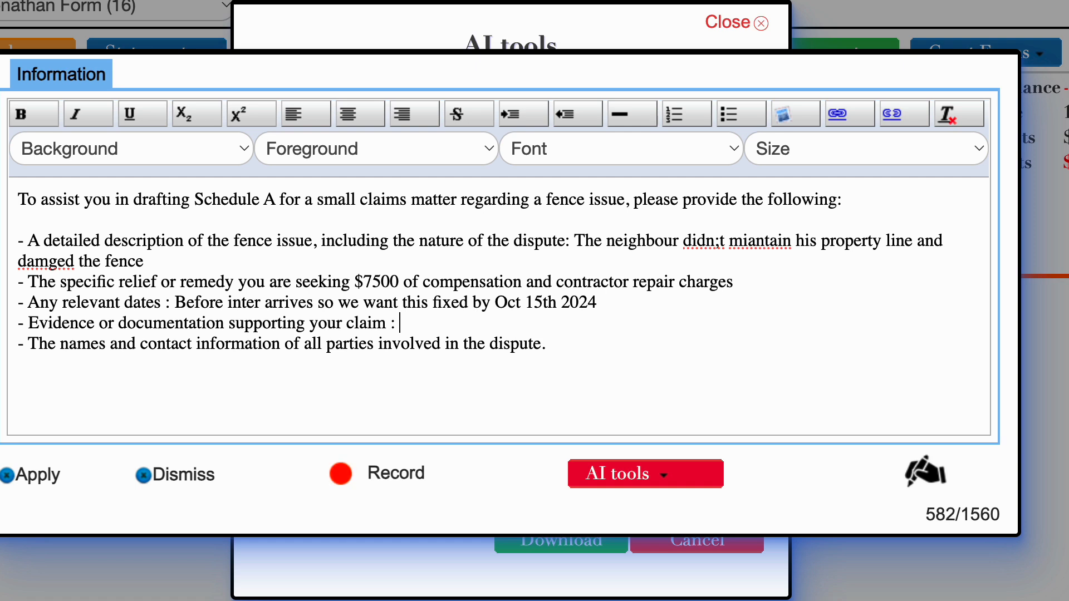
pyautogui.write('Plea')
pyautogui.write('se see')
pyautogui.write('hotographi')
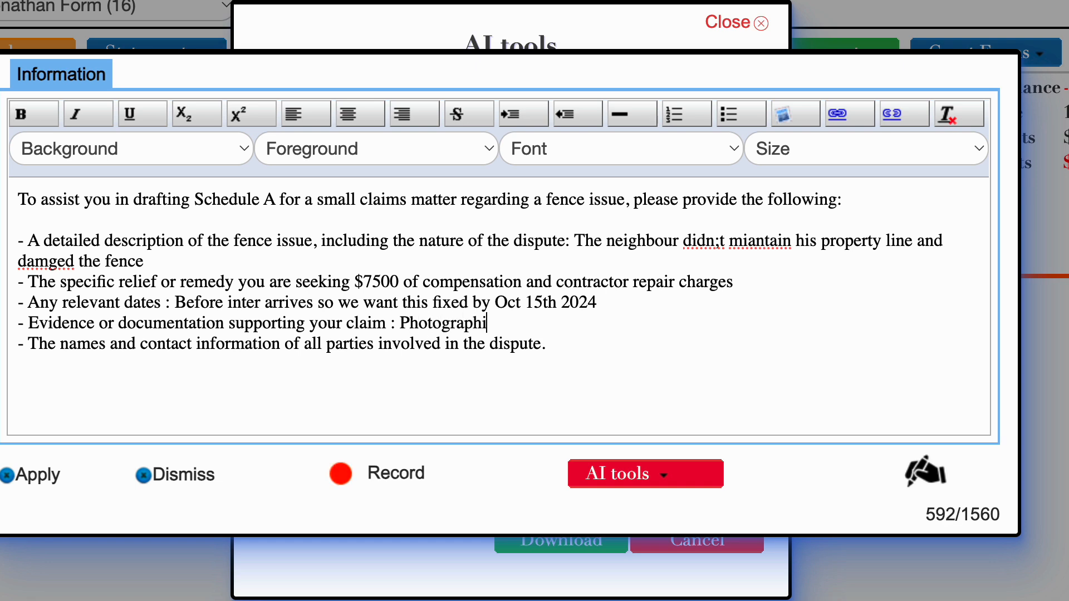
pyautogui.write('c evidence ')
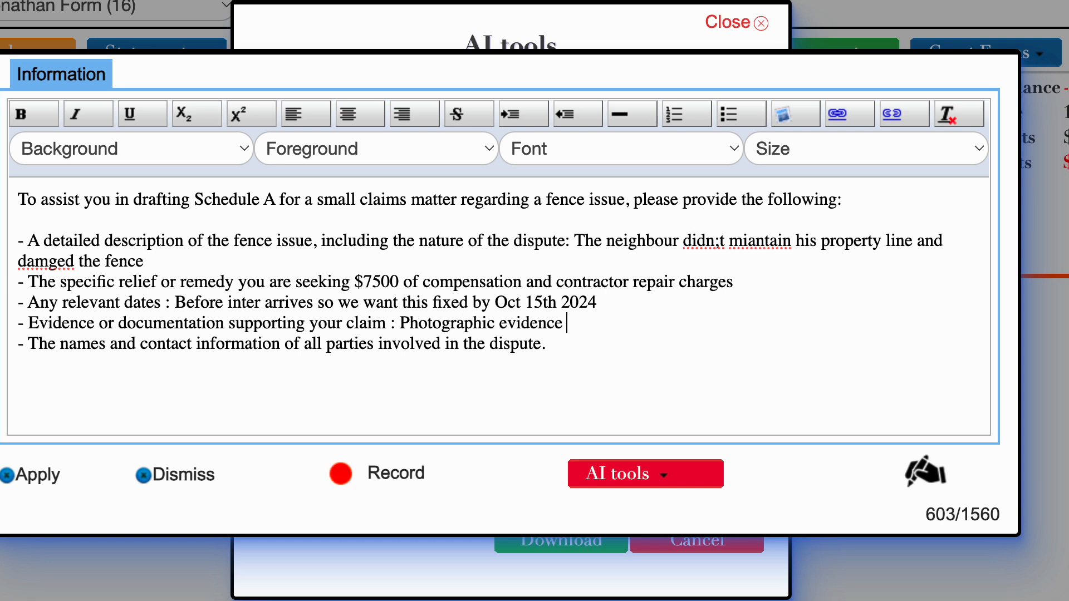
pyautogui.write('of the damage')
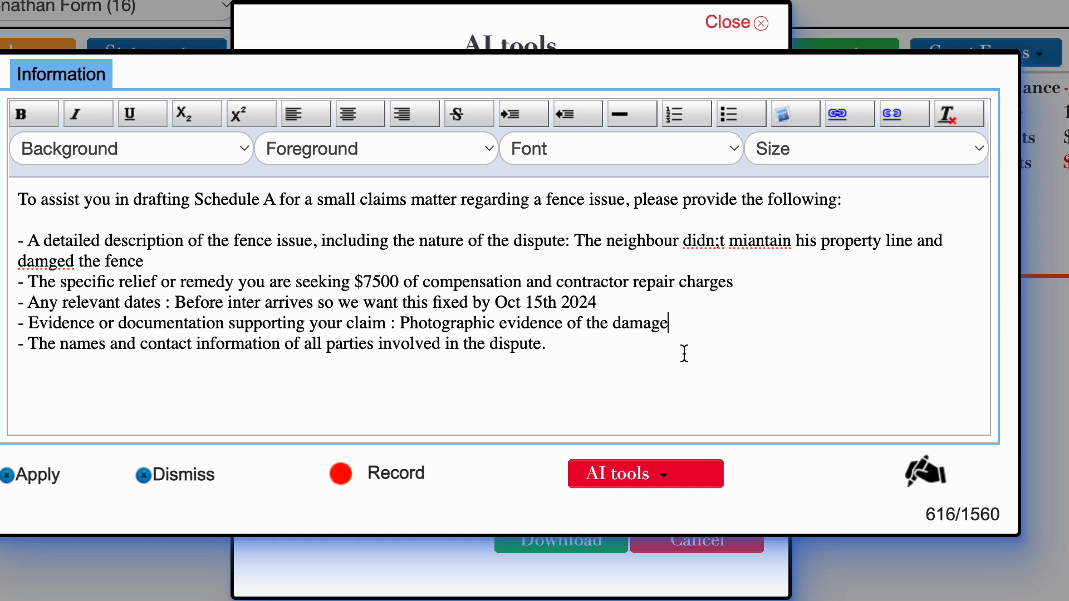
# Complete the names and contact information line with ": Include all parties involved" in place of its final period.
pyautogui.press('BackSpace')
pyautogui.write('Include all pa')
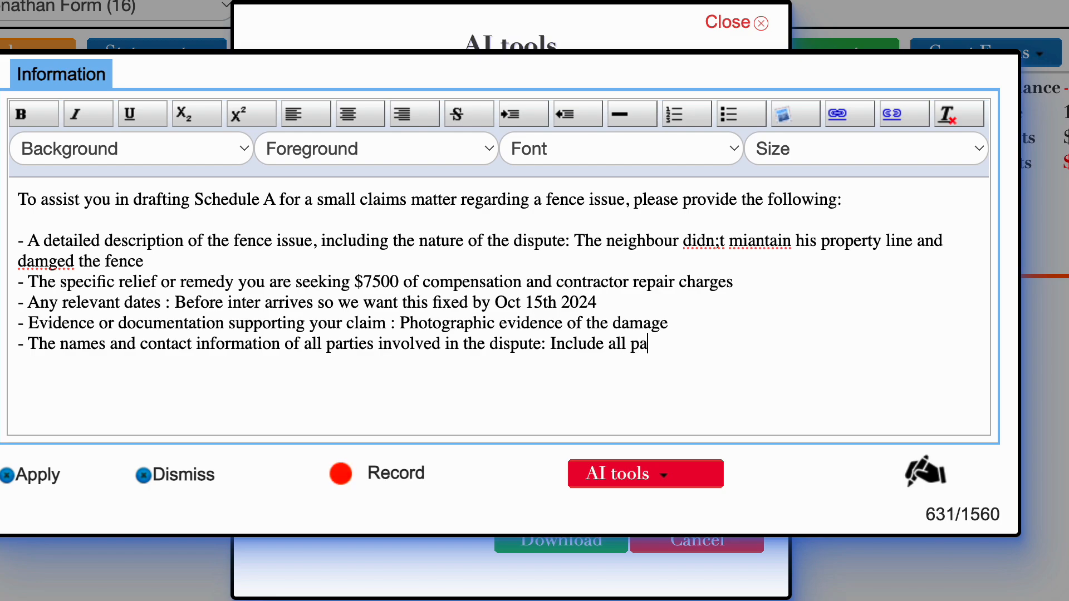
pyautogui.write('rties invo')
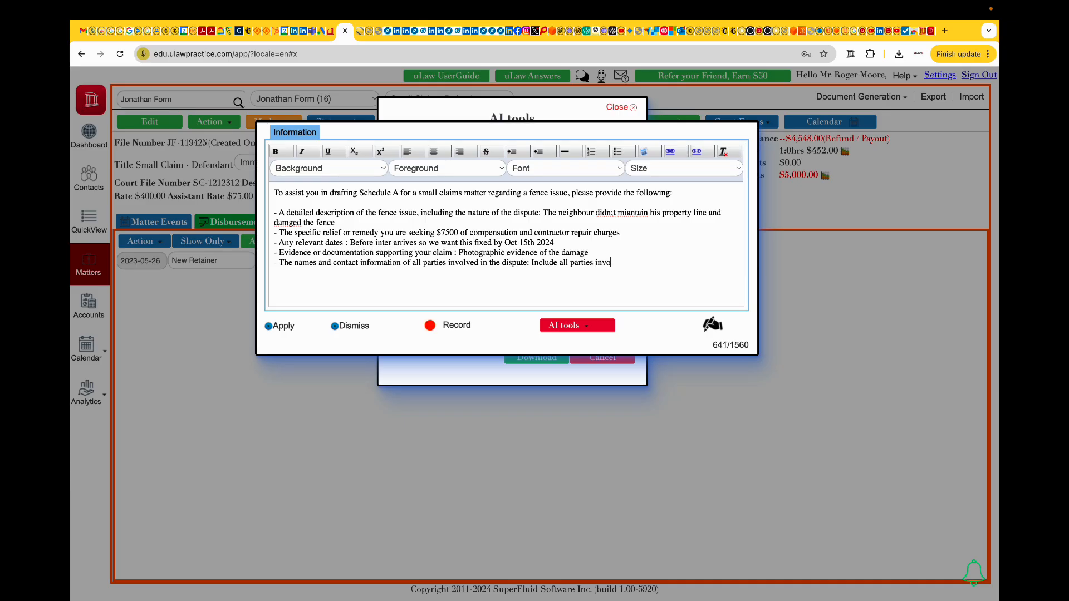
pyautogui.write('lved')
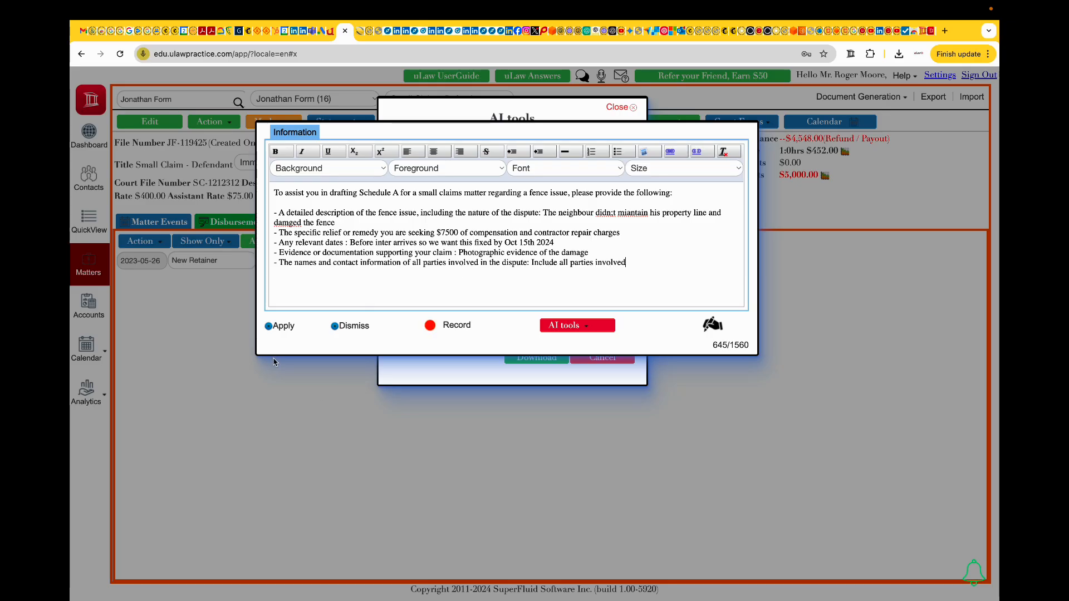
# Apply the completed fence dispute details and download the generated legal agreement.
pyautogui.click(281, 329)
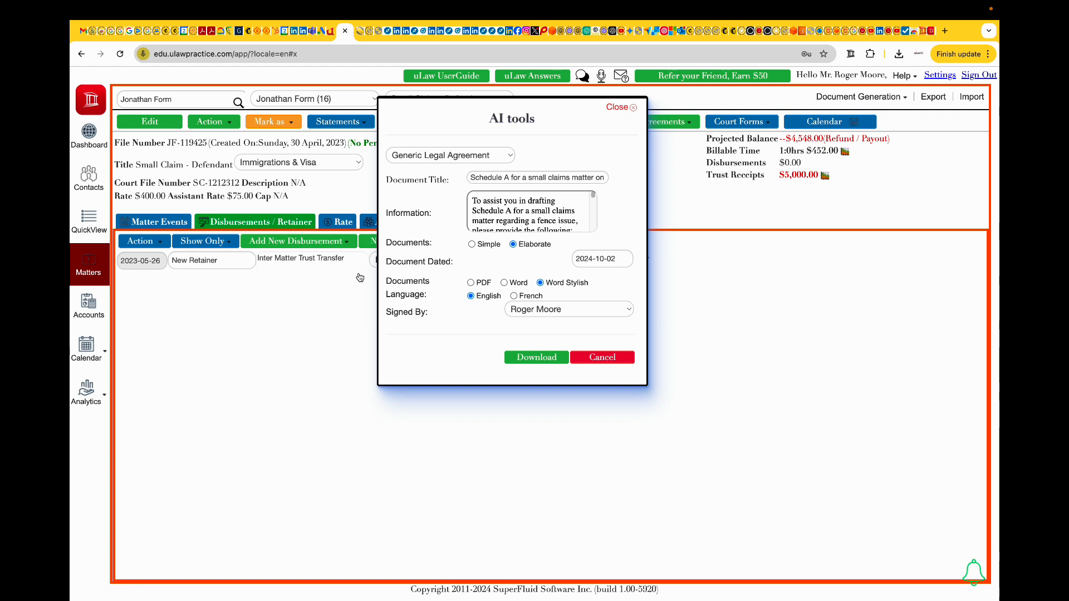
pyautogui.click(533, 359)
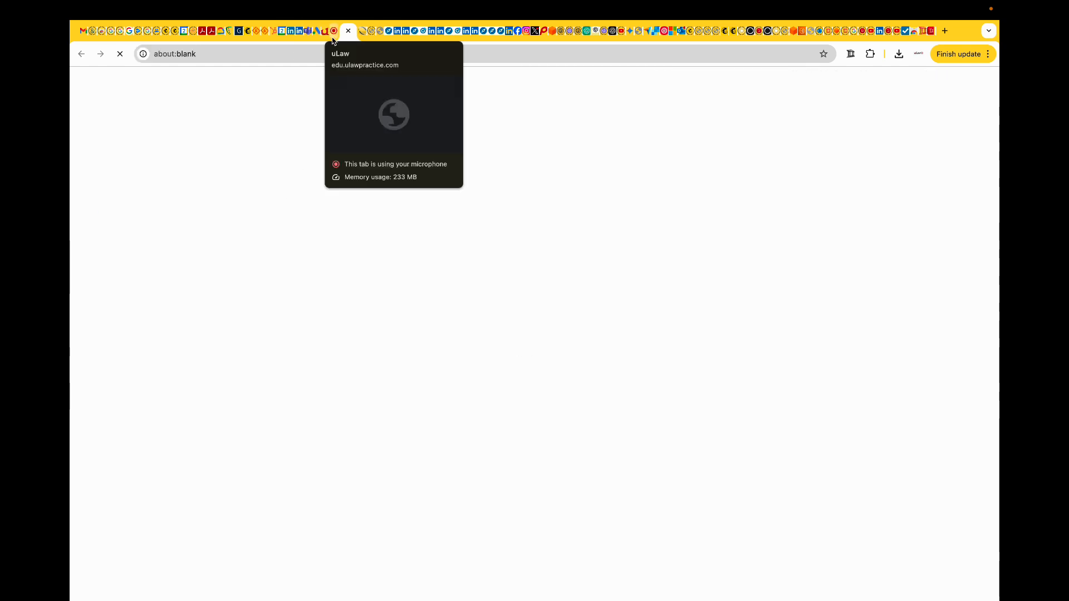
# Display the matter's additional parties and open the newly downloaded agreement in Word.
pyautogui.click(406, 221)
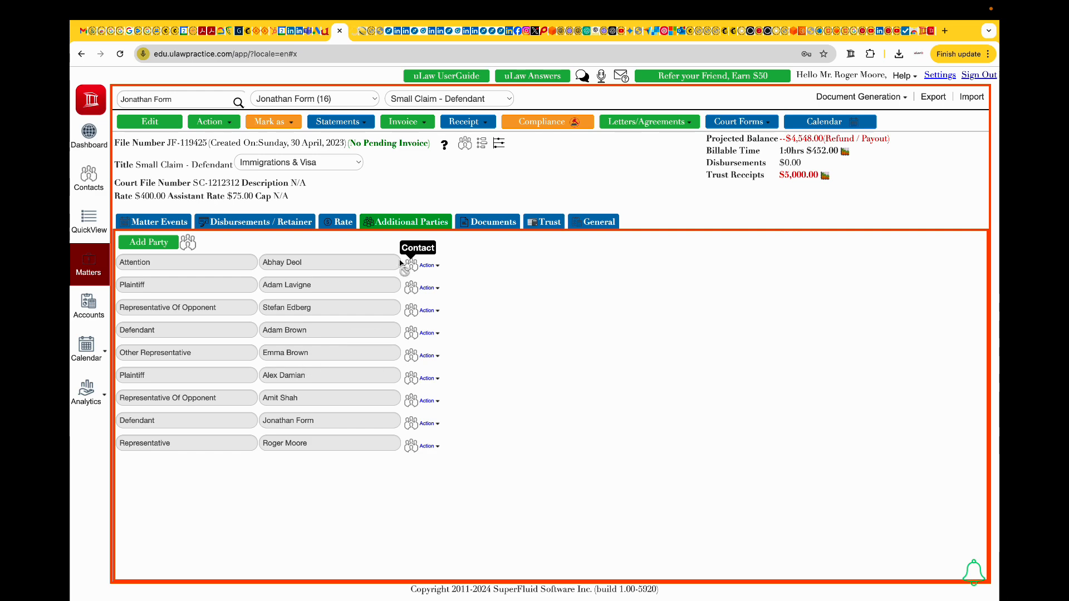
pyautogui.click(107, 28)
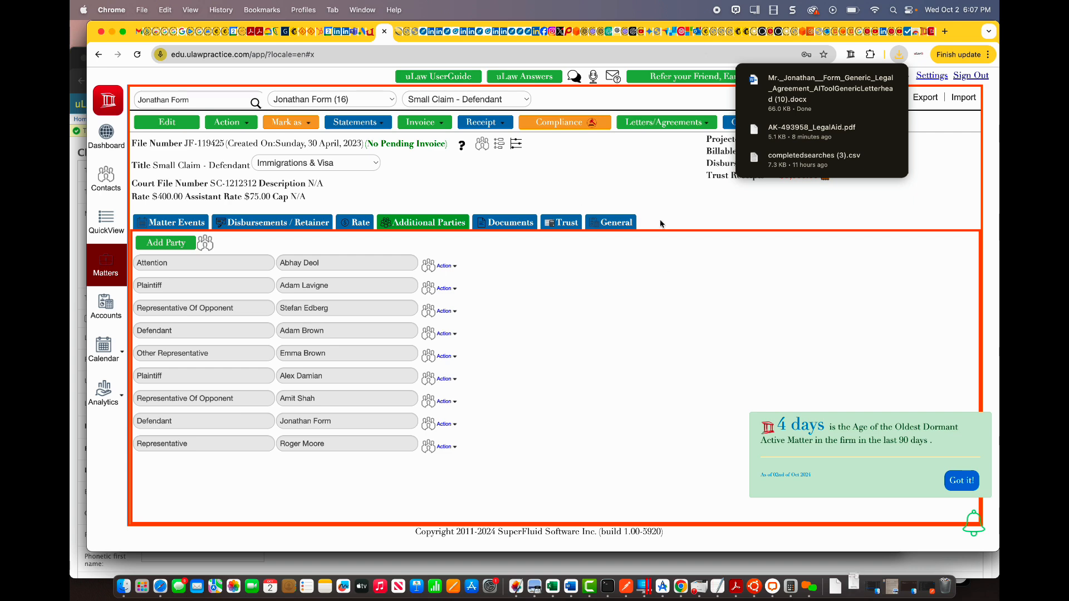
pyautogui.click(787, 87)
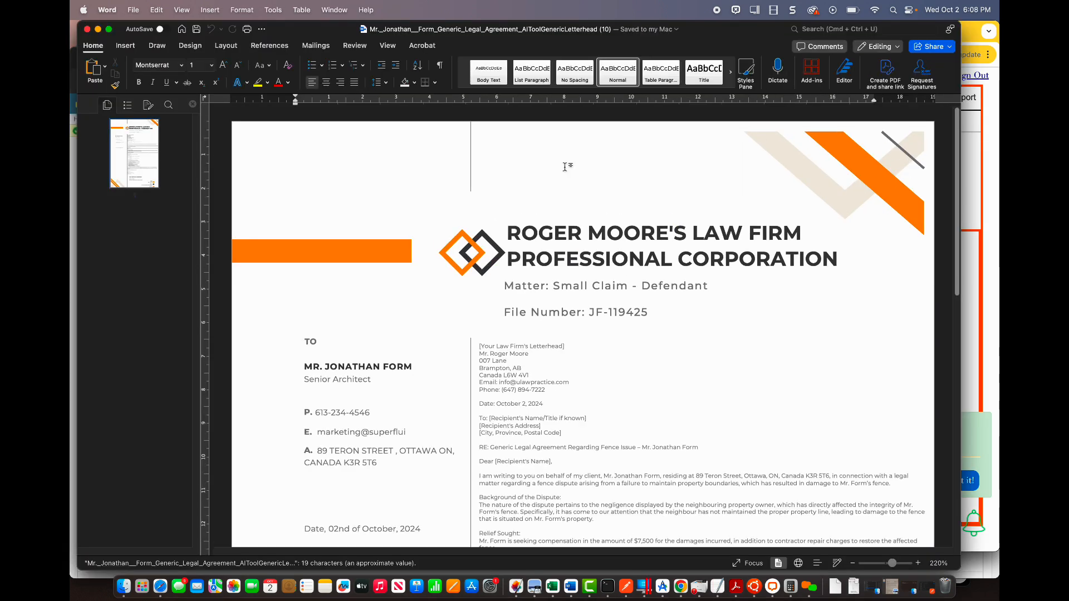
# Read through the fence dispute letter, checking the background, relief sought, timeline, supporting documentation and parties involved.
pyautogui.scroll(-5, 533, 316)
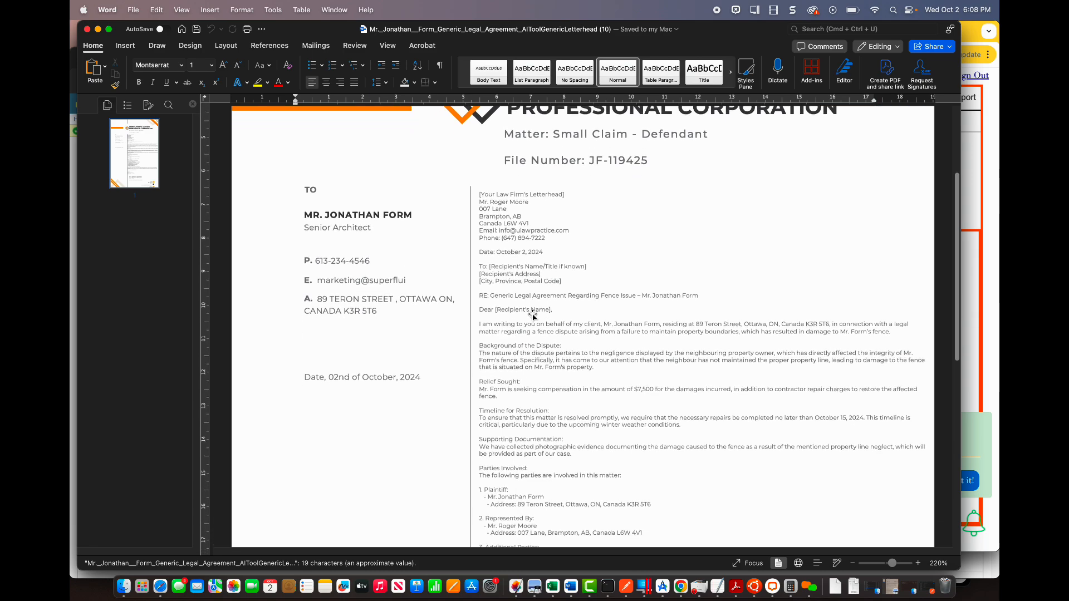
pyautogui.scroll(-4, 514, 285)
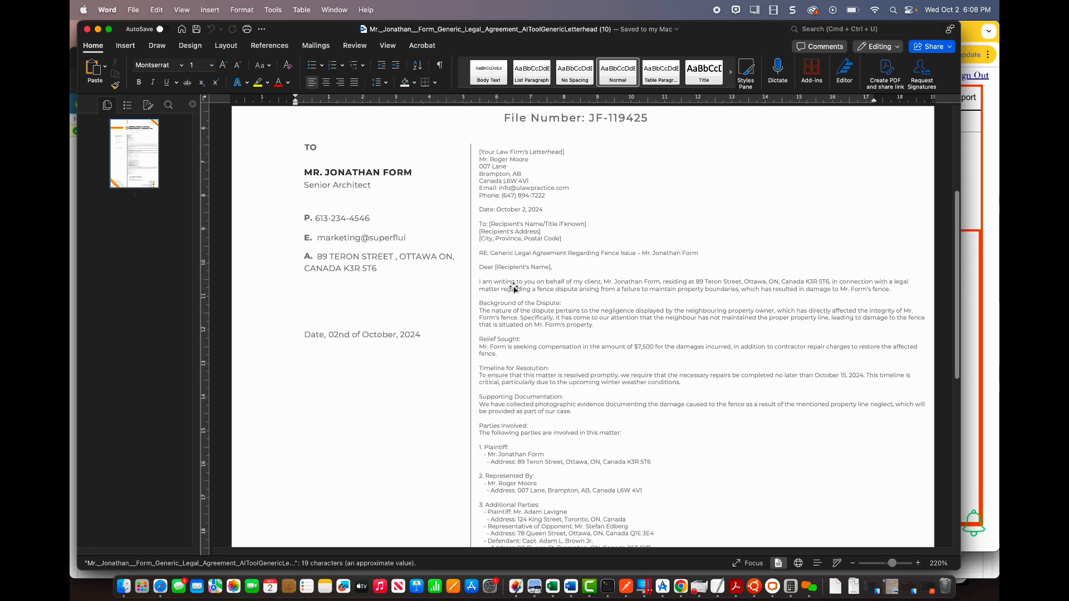
pyautogui.scroll(-2, 522, 226)
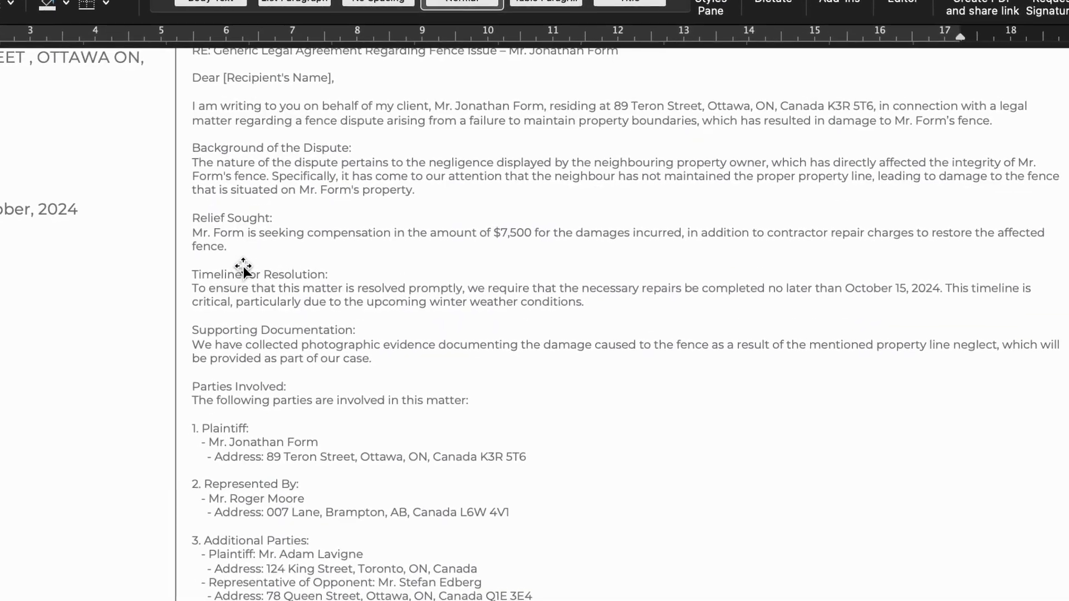
pyautogui.scroll(-3, 261, 382)
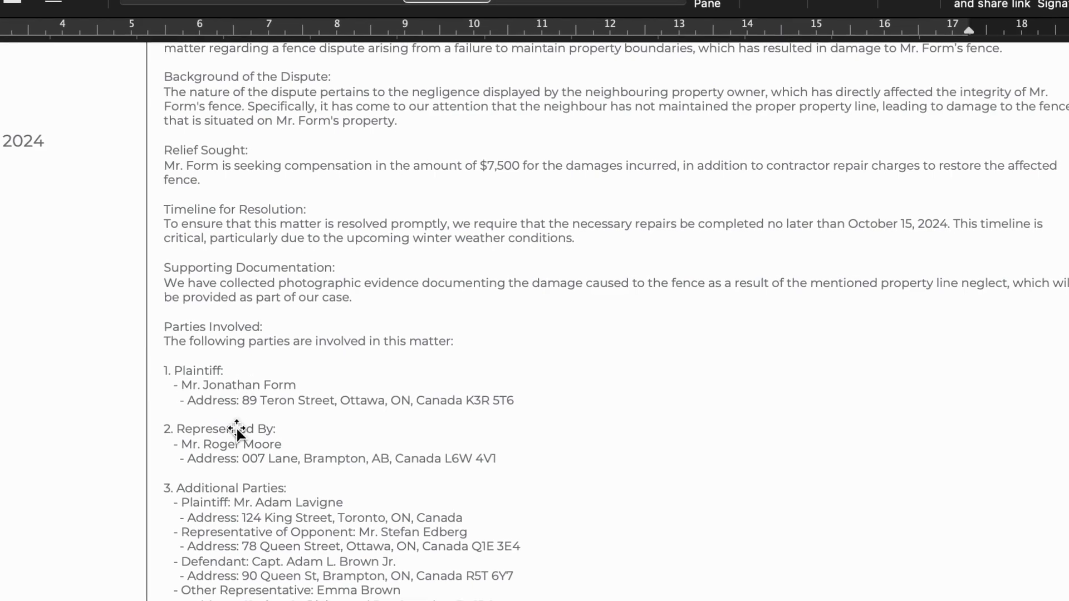
pyautogui.scroll(-10, 240, 431)
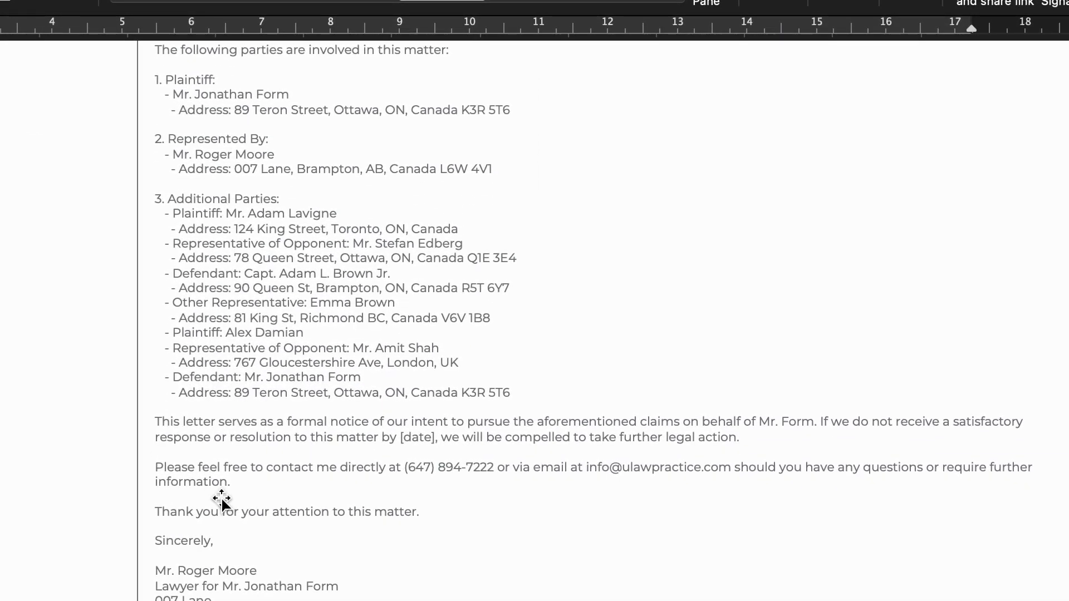
pyautogui.scroll(15, 222, 501)
pyautogui.scroll(-9, 222, 501)
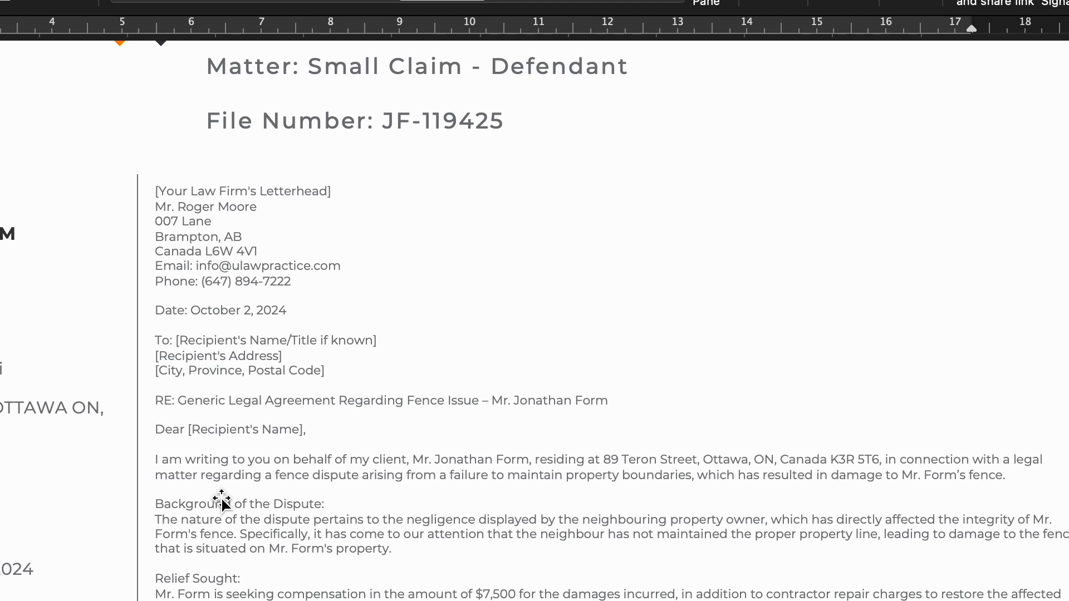
pyautogui.scroll(-6, 222, 499)
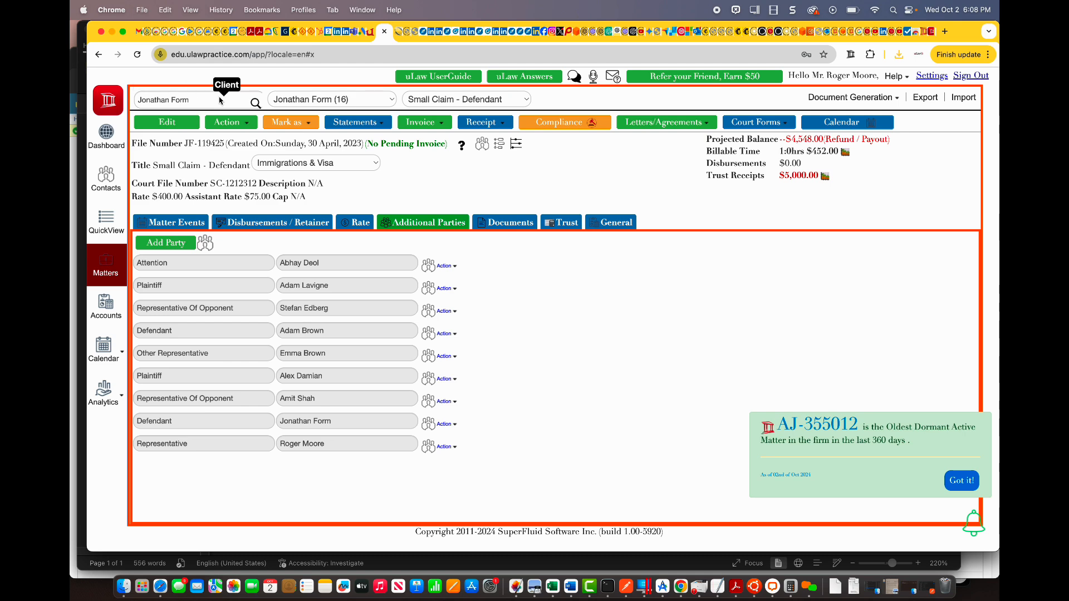
# Switch to Chrome, select the client's "LaTB - Tenant T3" matter and open the AI tools for its letters and agreements.
pyautogui.click(323, 100)
pyautogui.click(323, 100)
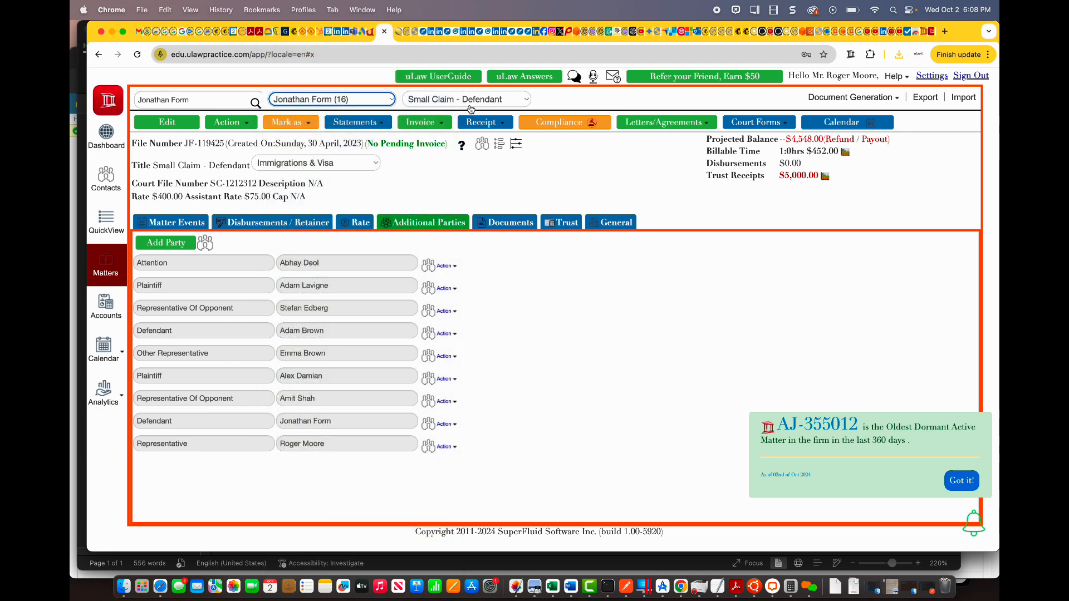
pyautogui.click(469, 108)
pyautogui.click(473, 283)
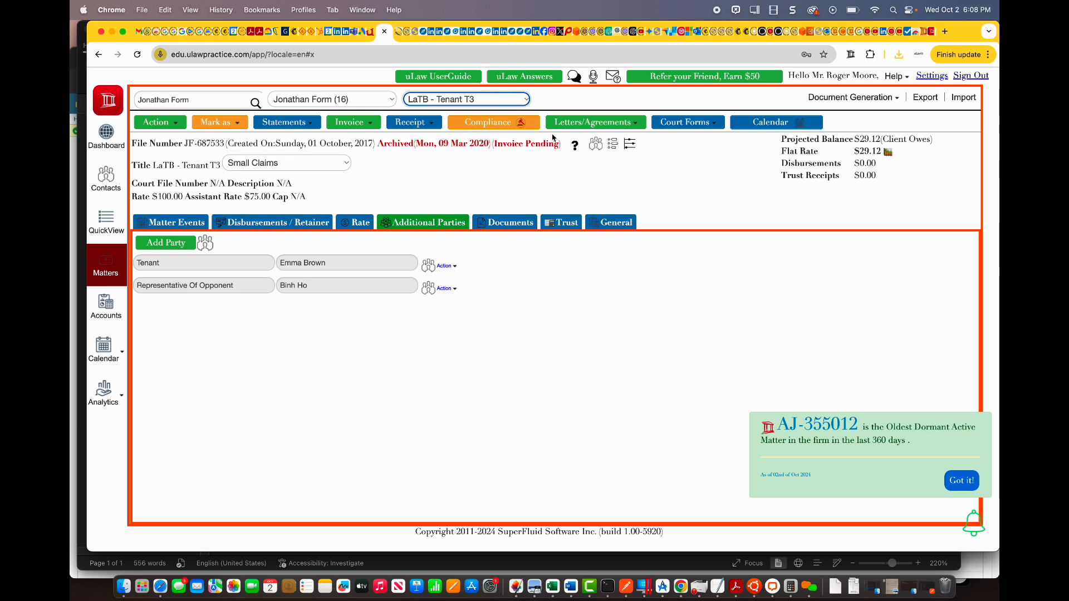
pyautogui.click(592, 125)
pyautogui.click(592, 138)
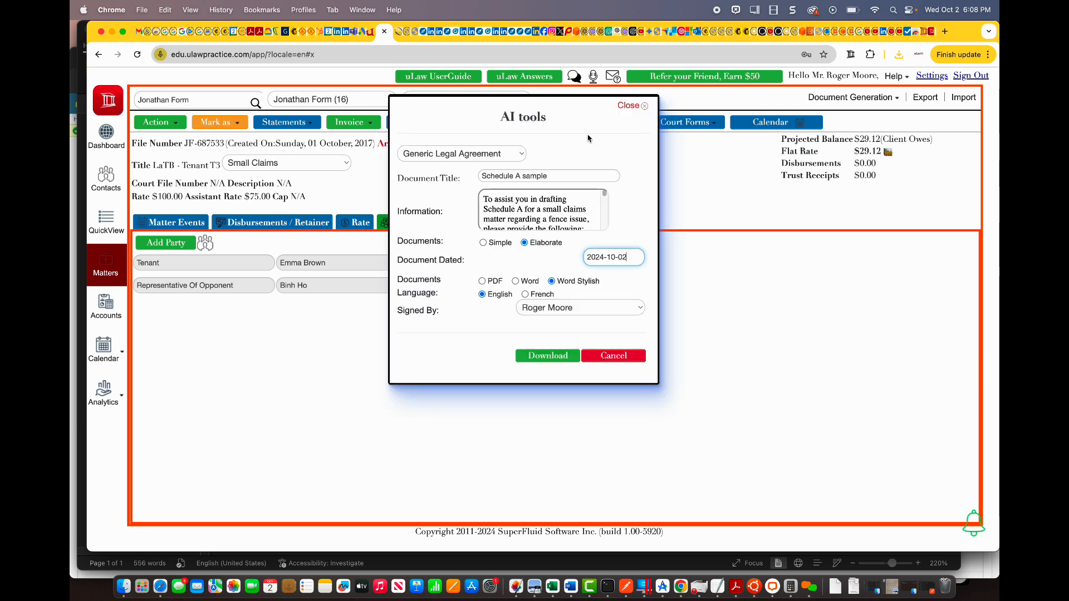
# Change the document title to "Schedule A for rent eviction" and generate the matching information prompts.
pyautogui.click(530, 176)
pyautogui.doubleClick(535, 176)
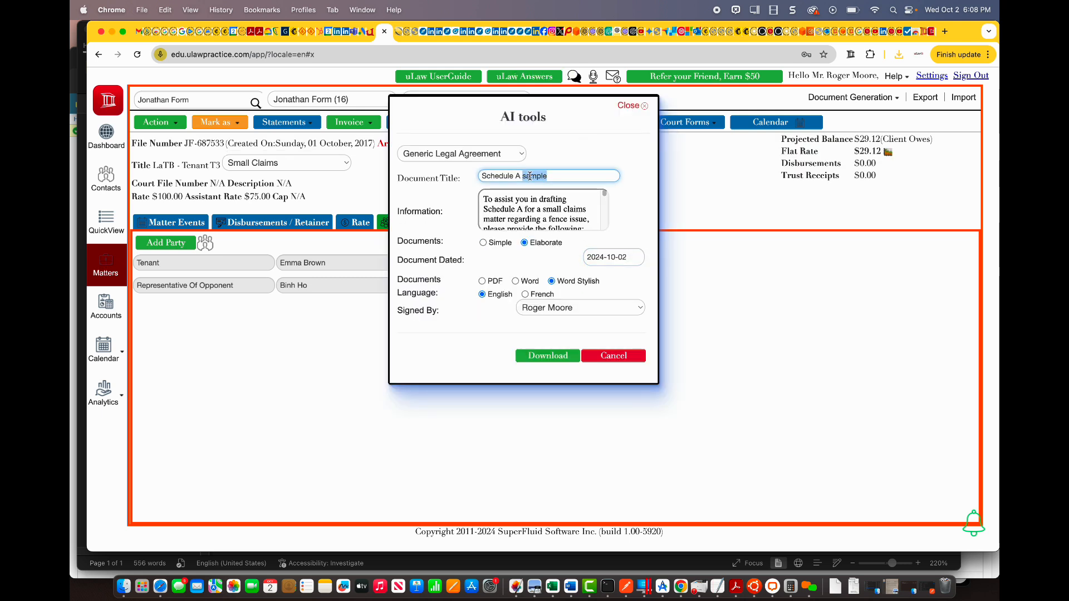
pyautogui.press('BackSpace')
pyautogui.write('for rent eviction')
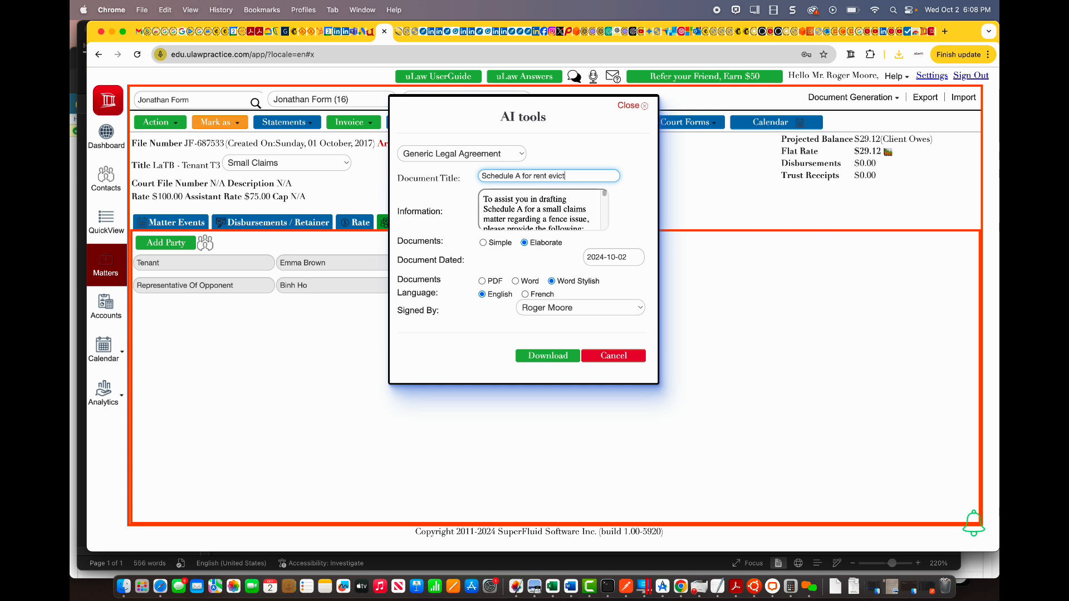
pyautogui.click(627, 198)
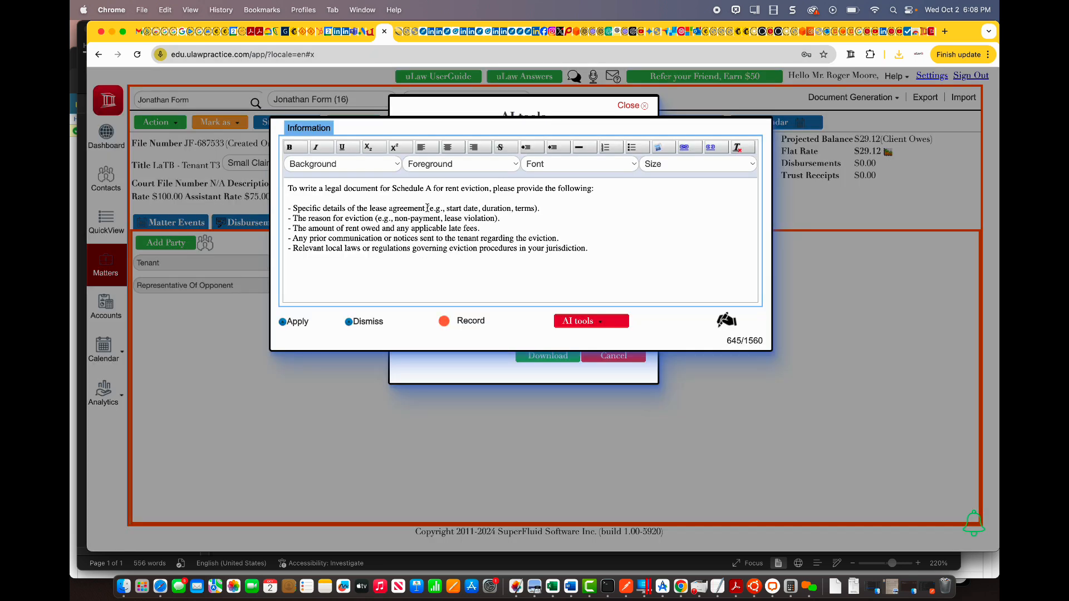
# Replace the examples on the lease agreement details line with ": No pay of rent".
pyautogui.moveTo(428, 208); pyautogui.dragTo(559, 208)
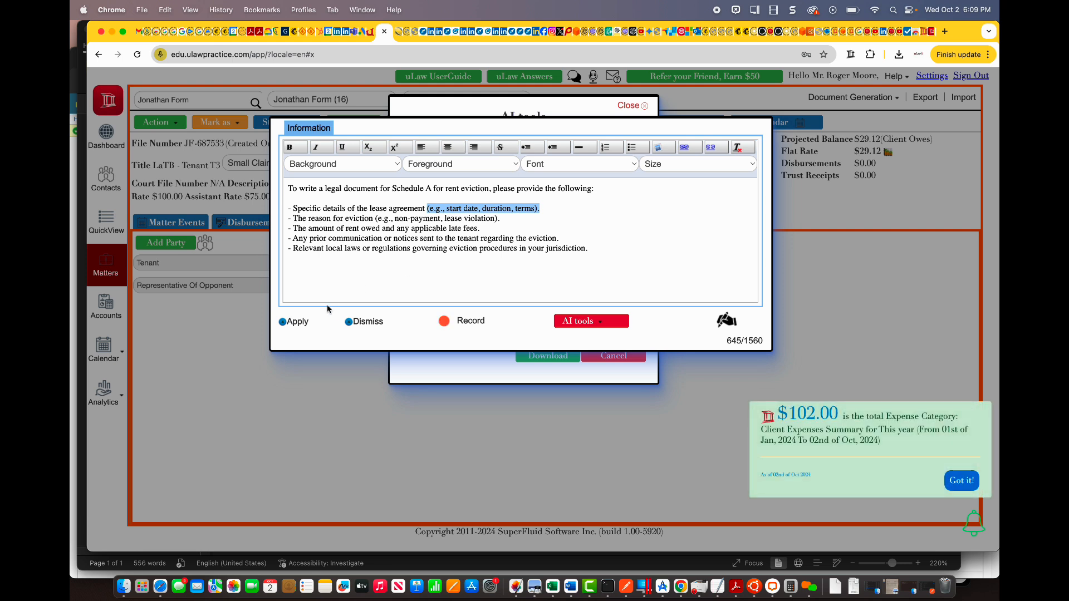
pyautogui.press('BackSpace')
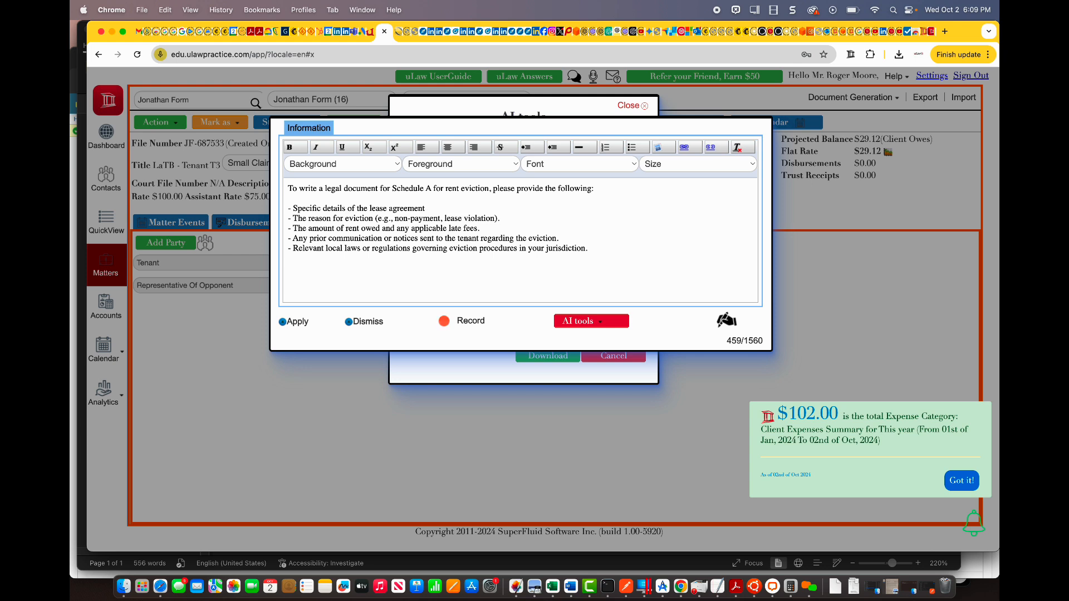
pyautogui.write('No pay of rent')
# Replace the eviction reason examples with "didn;t pay for last 6 months" and add ": $12000" to the rent owed line.
pyautogui.moveTo(375, 218); pyautogui.dragTo(499, 218)
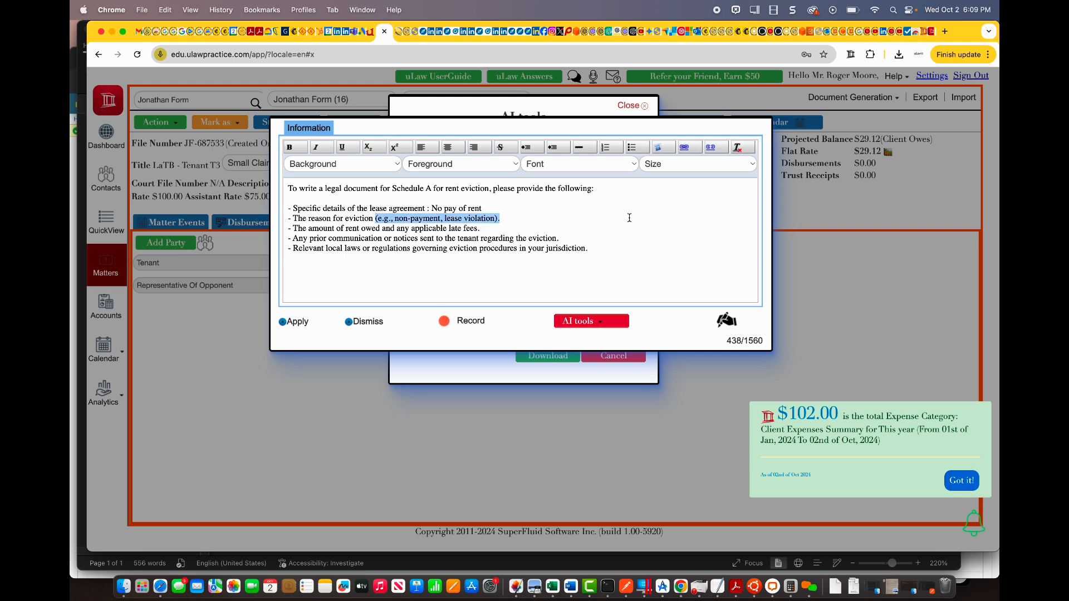
pyautogui.press('BackSpace')
pyautogui.write('didn')
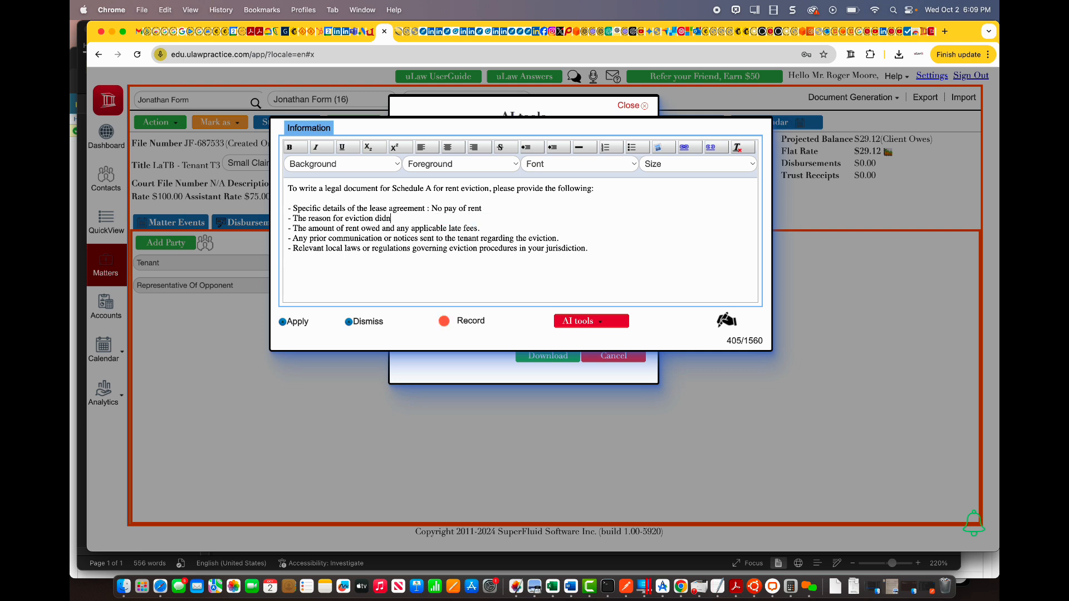
pyautogui.write(';t pay for last 6 months')
pyautogui.click(491, 227)
pyautogui.write(': $12000')
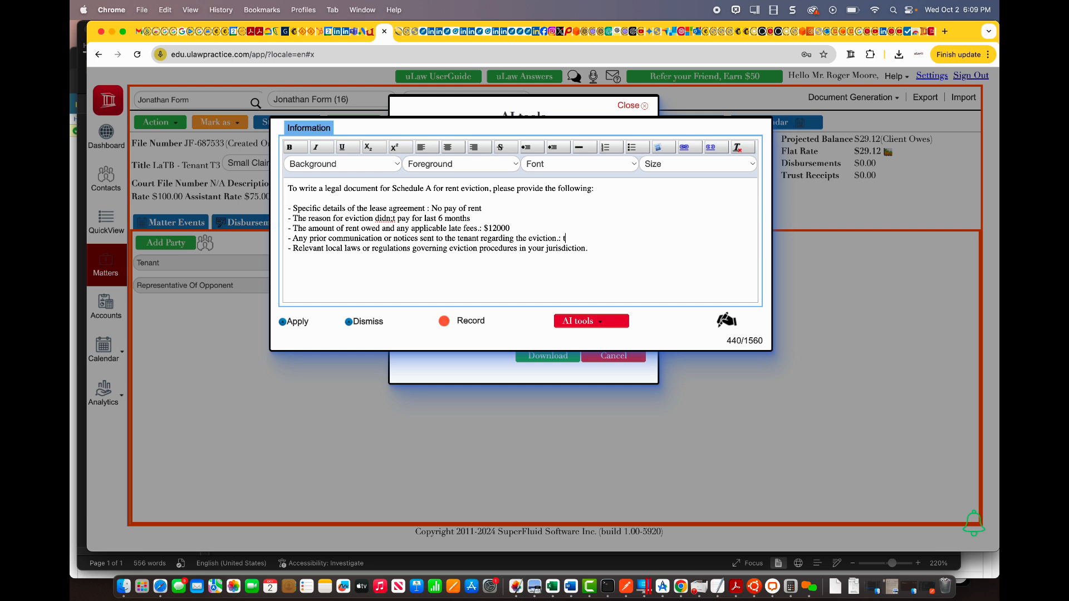
# Complete the prior communication line with ": truied reaching them 5 times in last 4 weeks by phone and text and email" and the local laws line with ": Generic".
pyautogui.write('ruied reaching them 5 times in last')
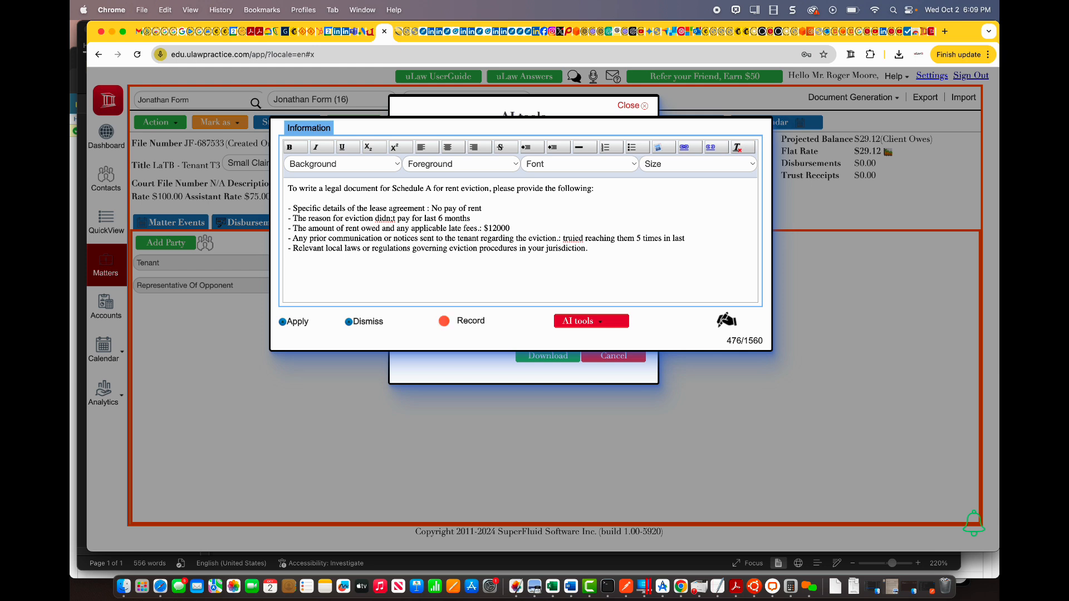
pyautogui.write(' 4 weeks by')
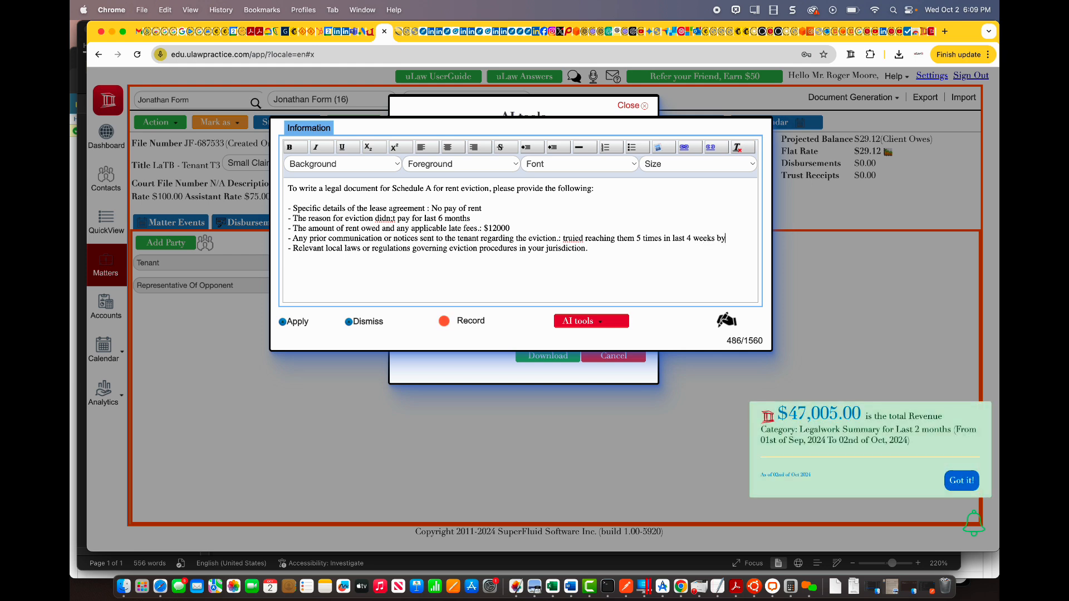
pyautogui.write(' phone and te')
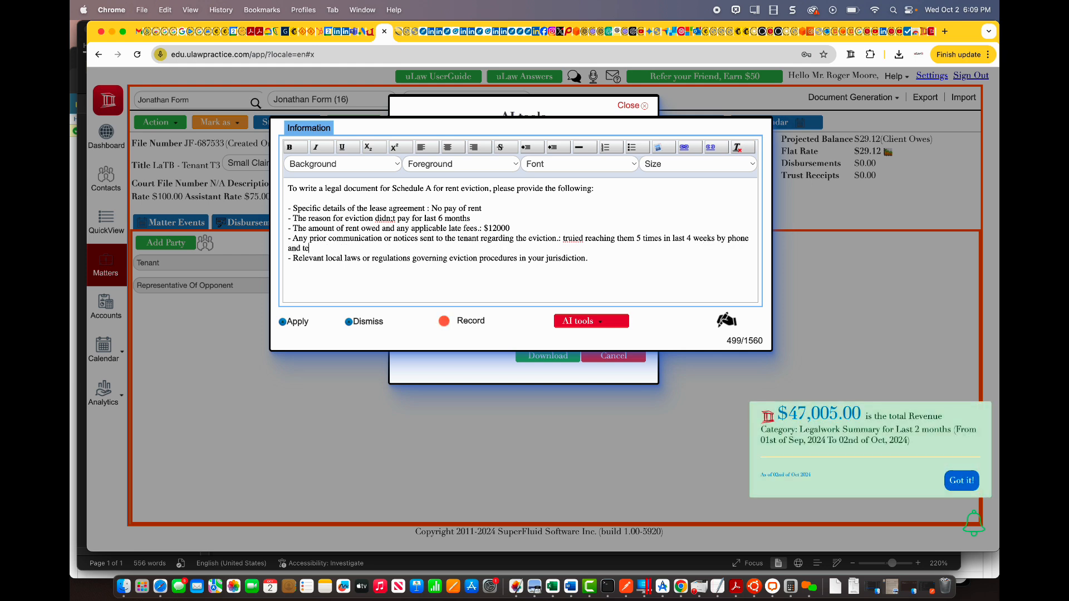
pyautogui.write('xt and email - Relevant local laws or regulations governing eviction procedures in your jurisdiction.: Generic - Use')
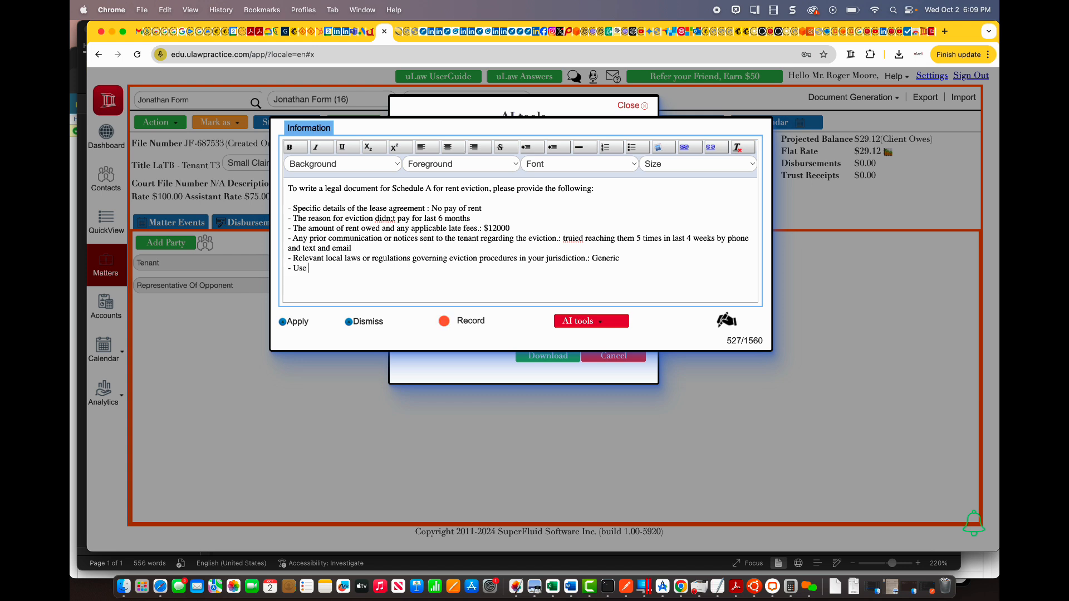
# Complete the added last line as "- Use the tenant address as the address of dispute" and apply the information.
pyautogui.write(' the tenant address as the address of dispute')
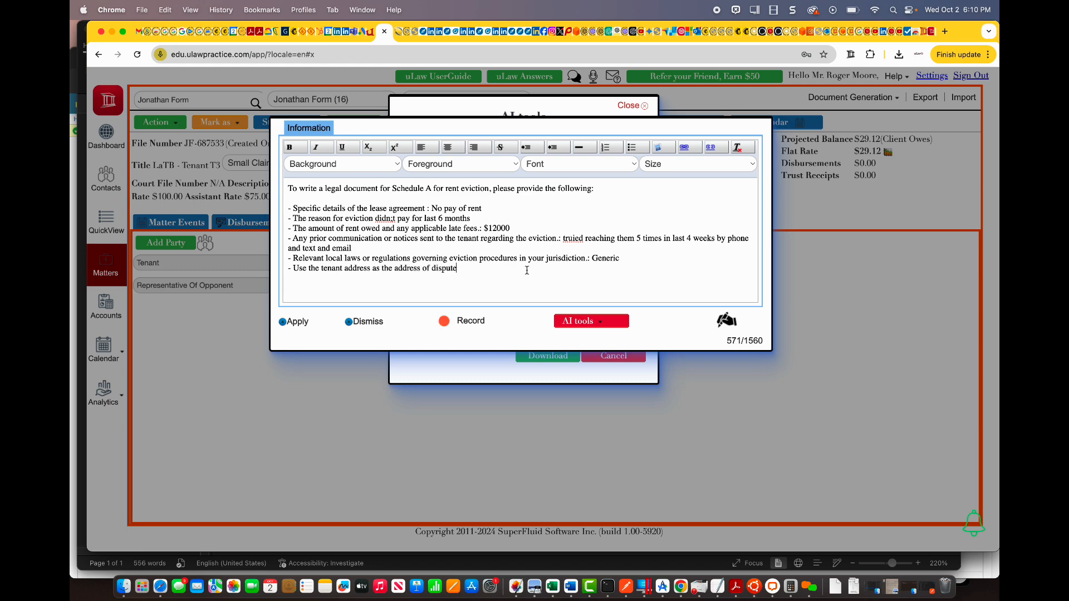
pyautogui.click(295, 322)
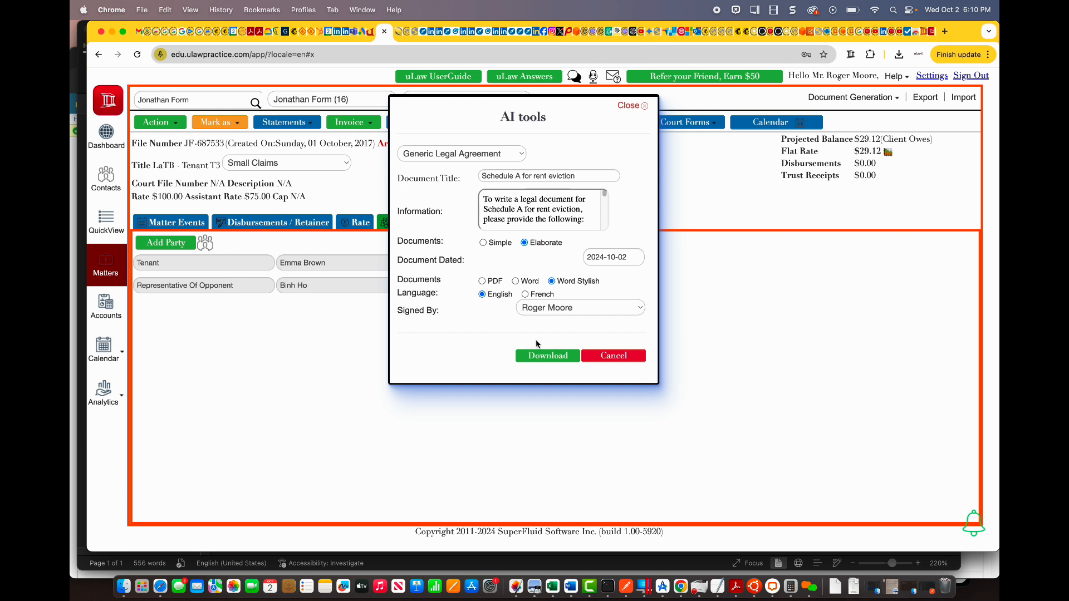
# Download the generated rent eviction agreement and open it in Word.
pyautogui.click(541, 357)
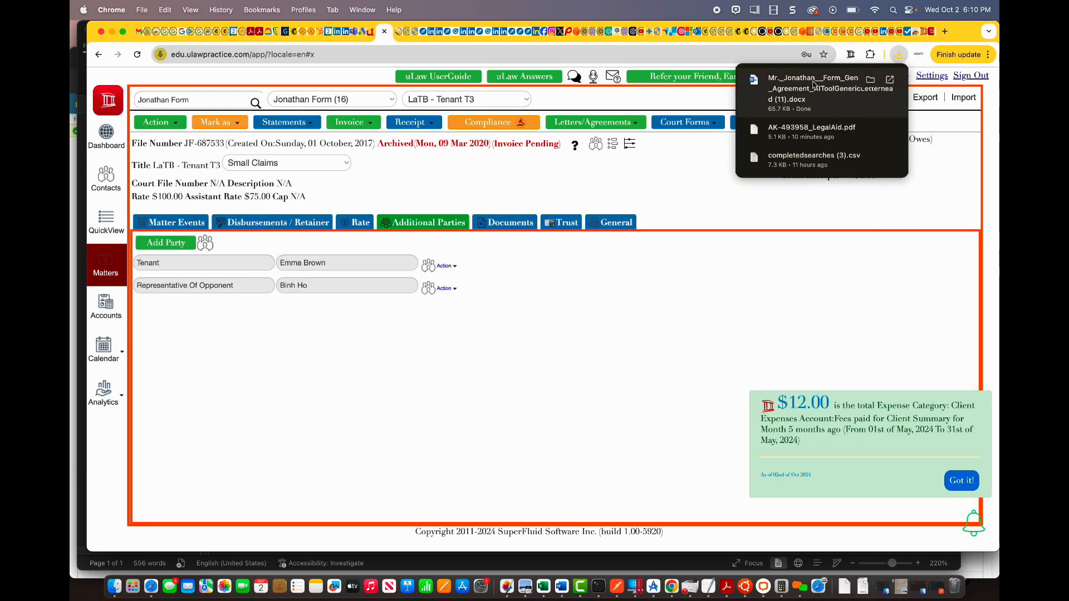
pyautogui.click(824, 88)
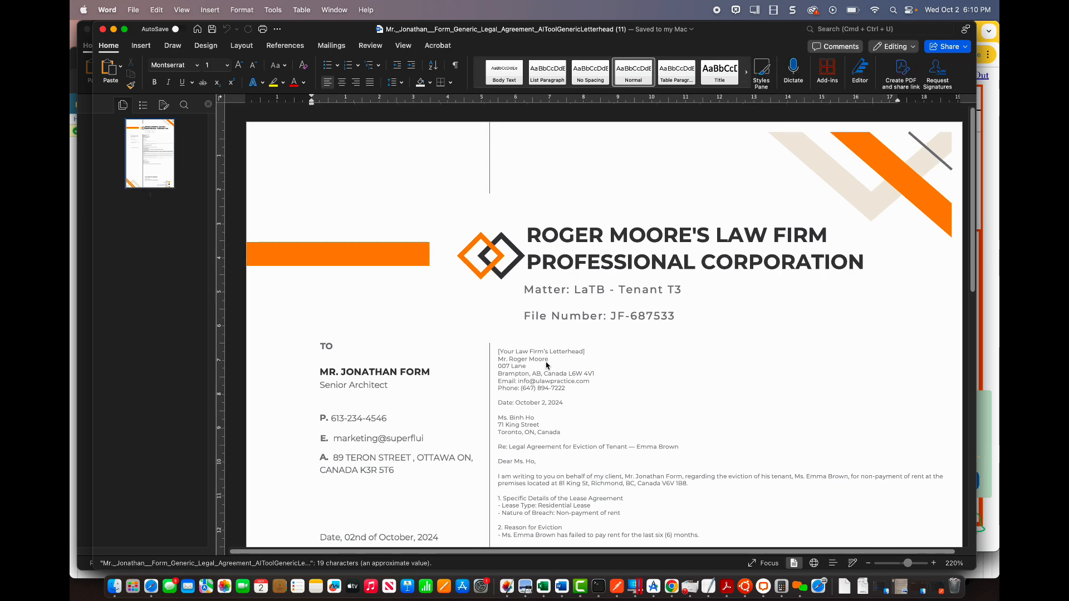
# Review the eviction letter in Word, comparing it with the matter's additional parties in Chrome.
pyautogui.scroll(-3, 546, 362)
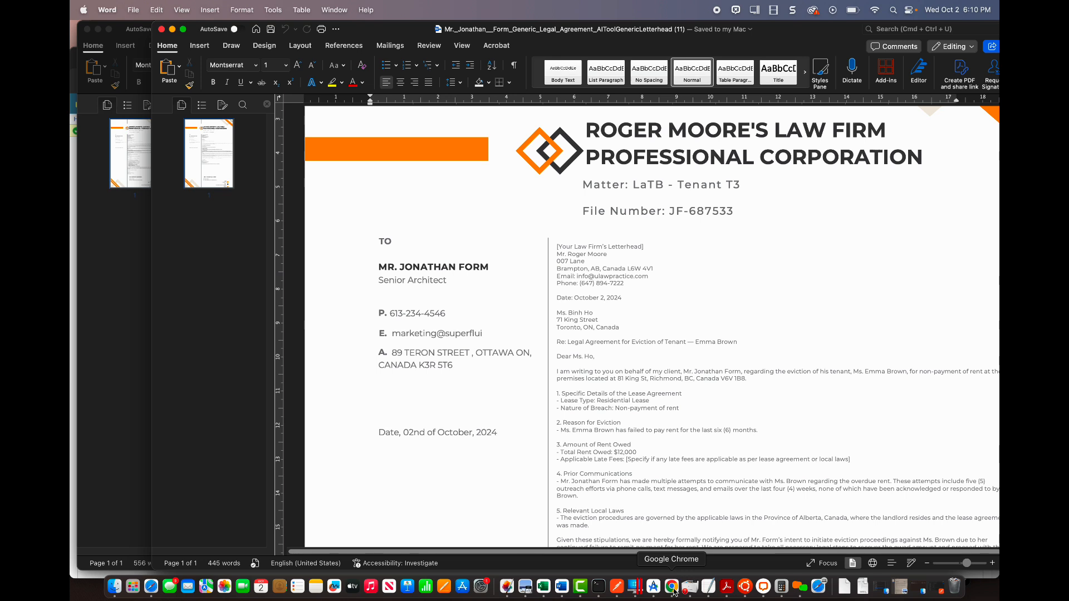
pyautogui.click(673, 587)
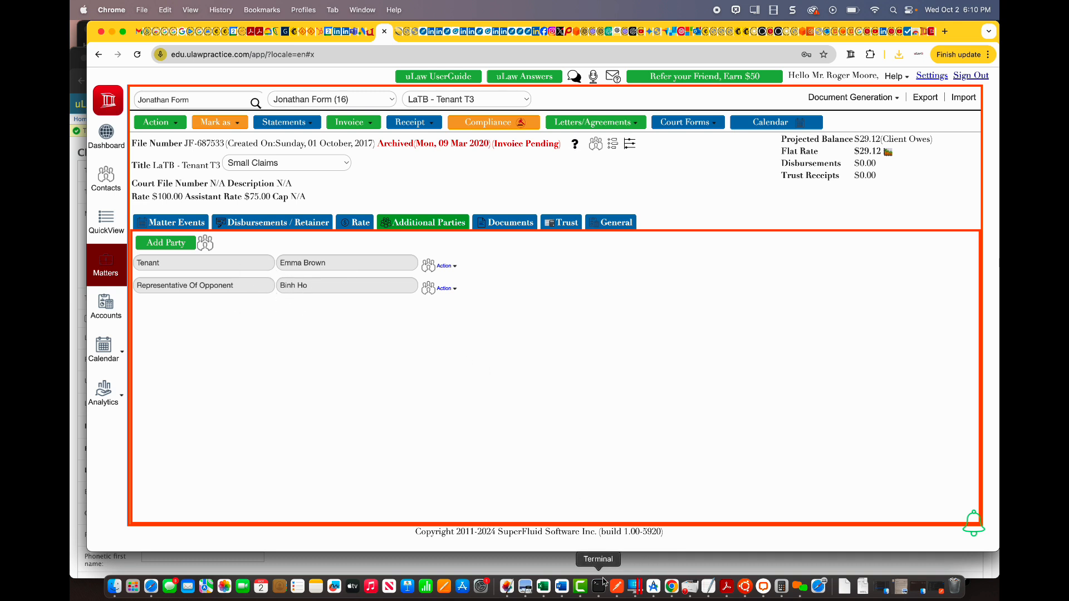
pyautogui.click(562, 586)
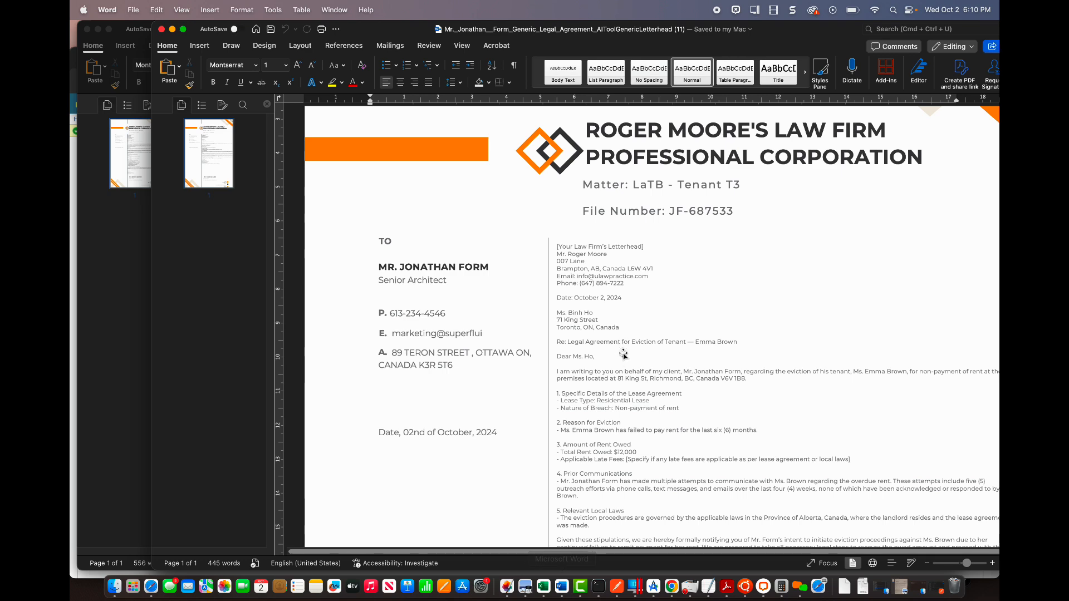
pyautogui.scroll(-3, 594, 352)
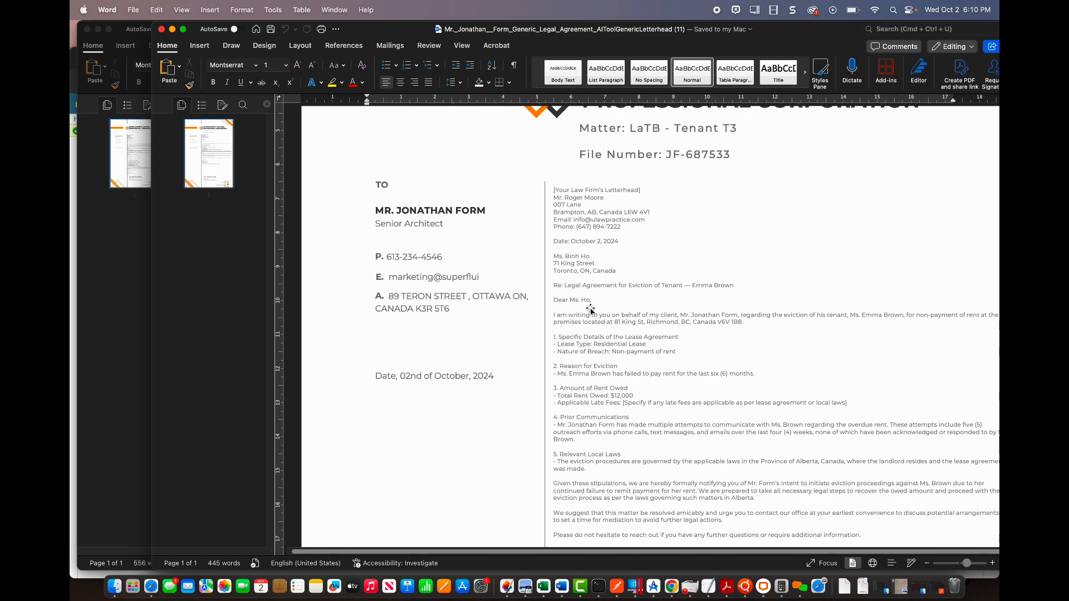
# Read the eviction letter's body from the addressee and lease details through local laws, closing and enclosures.
pyautogui.scroll(-3, 591, 310)
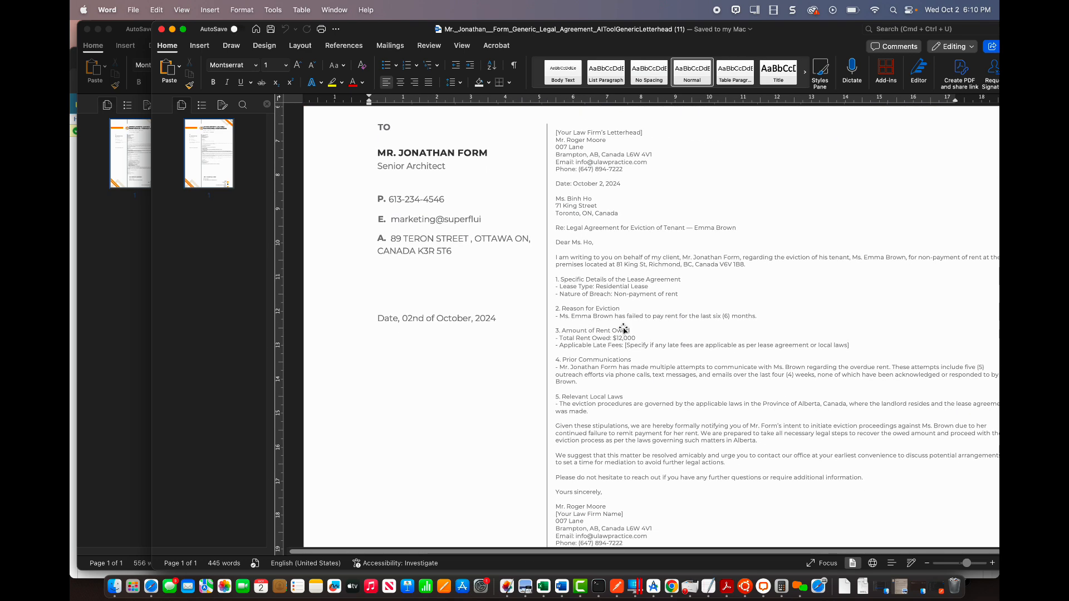
pyautogui.scroll(1, 704, 270)
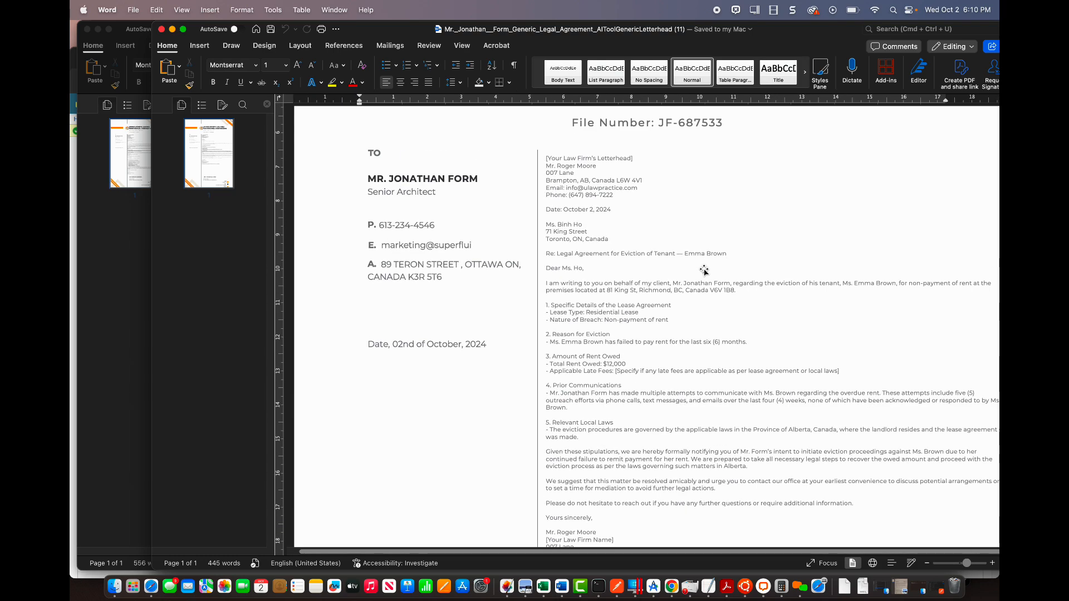
pyautogui.scroll(-8, 704, 270)
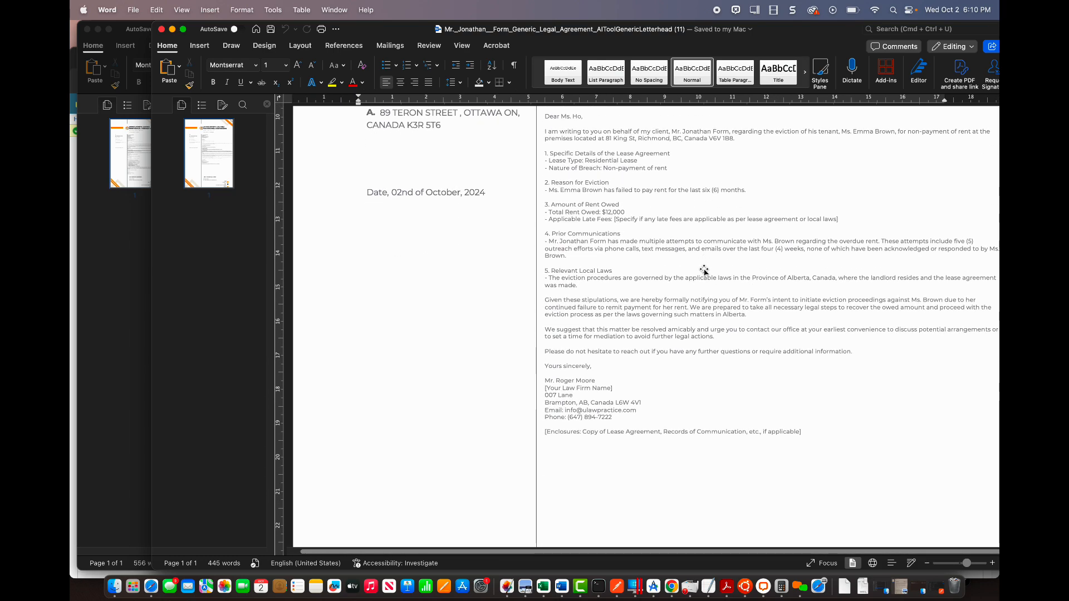
pyautogui.scroll(7, 704, 270)
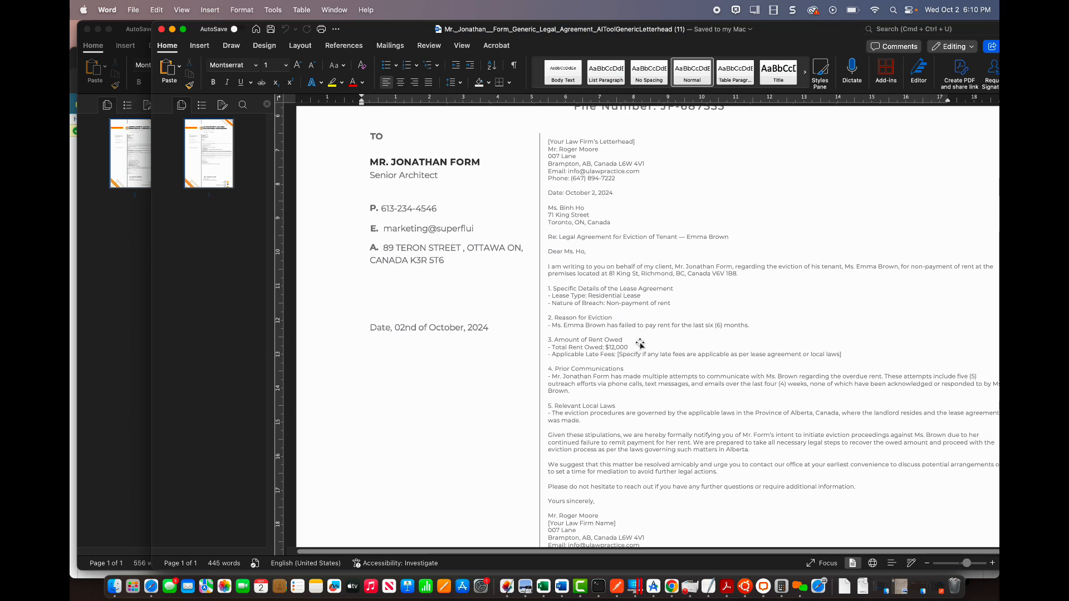
pyautogui.scroll(-4, 640, 344)
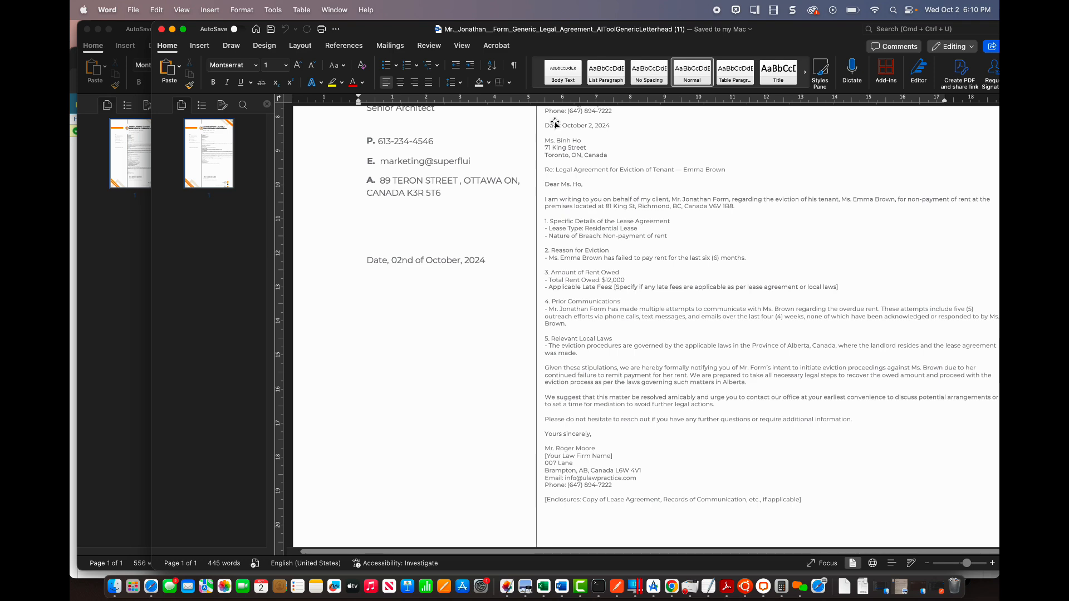
# Bring the letter's window fully into view and check the whole page, from the letterhead and matter details to the signature block and footer.
pyautogui.moveTo(400, 31); pyautogui.dragTo(321, 32)
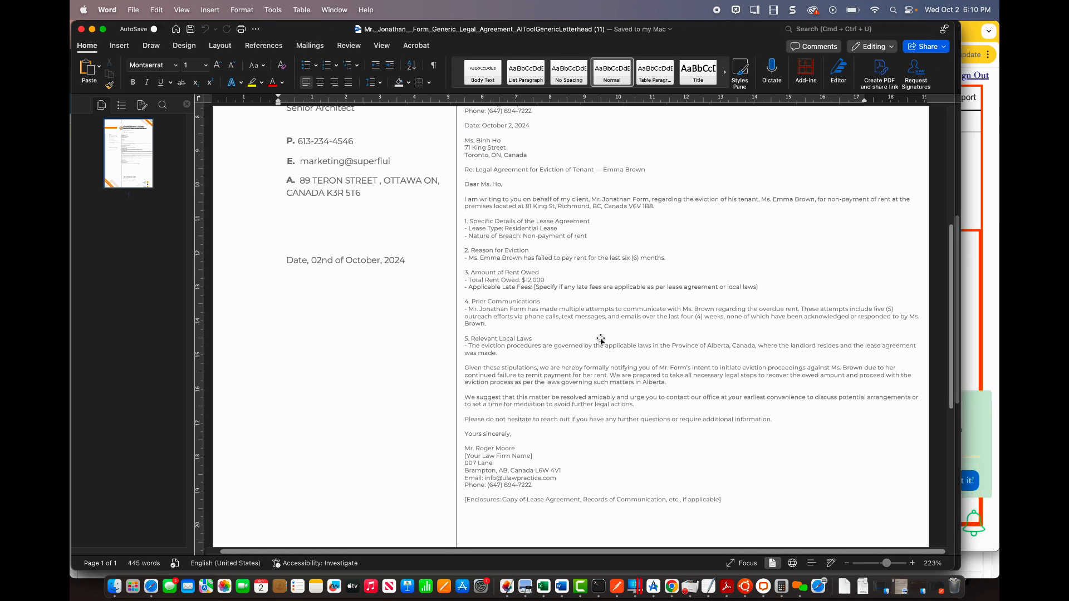
pyautogui.scroll(-15, 601, 339)
pyautogui.scroll(10, 601, 340)
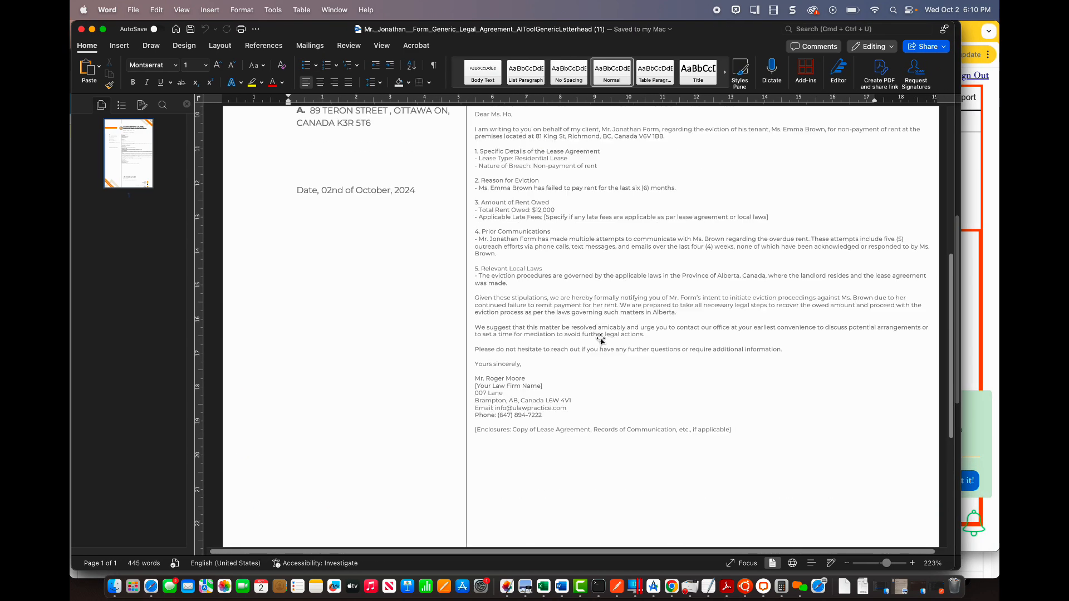
pyautogui.scroll(10, 601, 339)
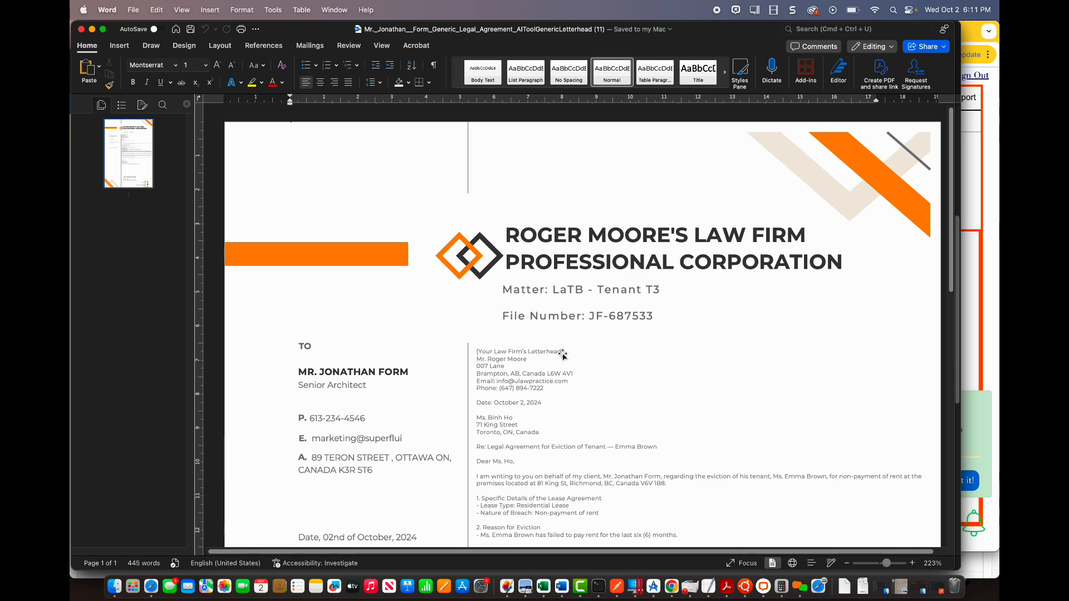
pyautogui.scroll(-8, 569, 359)
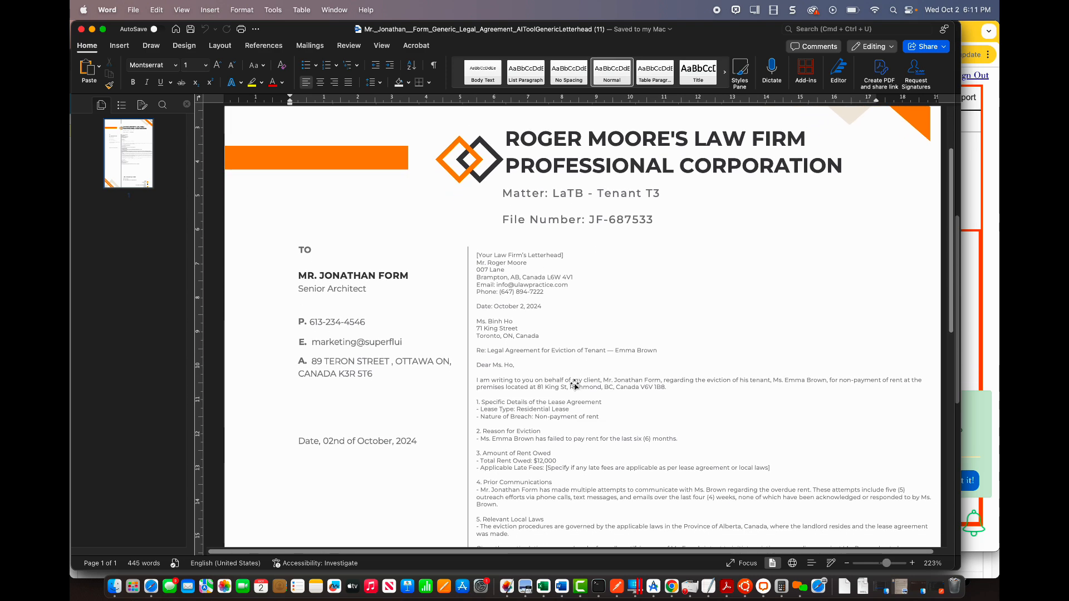
pyautogui.scroll(-4, 575, 385)
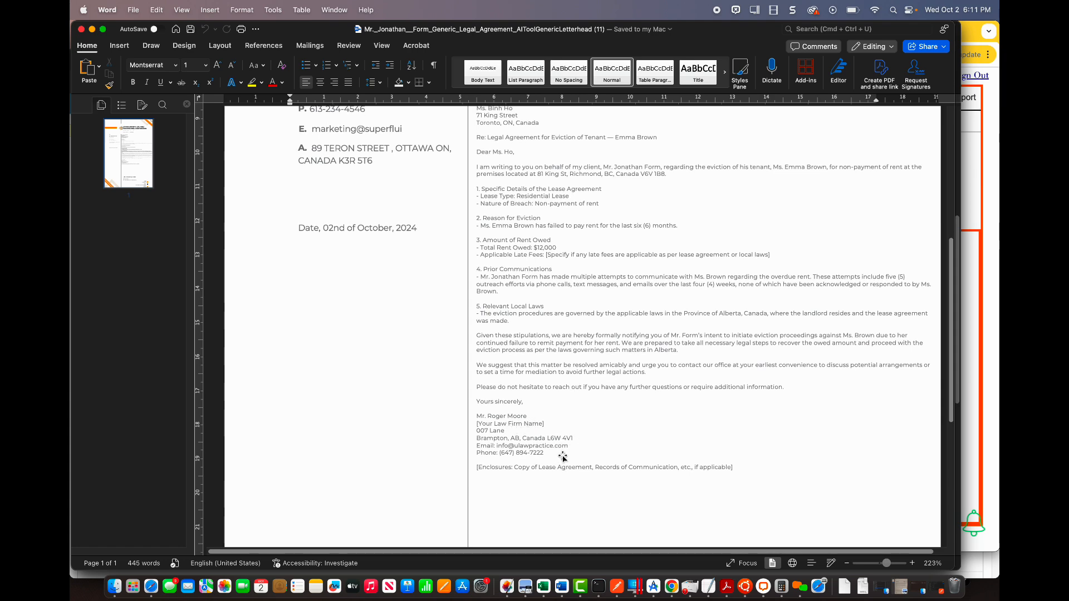
pyautogui.scroll(10, 562, 456)
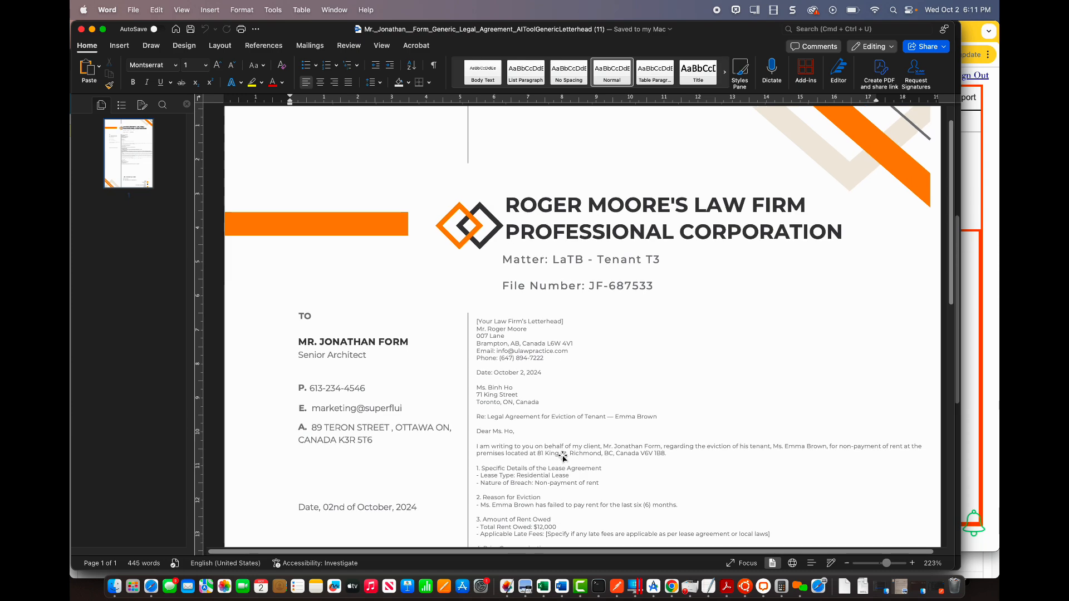
pyautogui.scroll(-15, 563, 457)
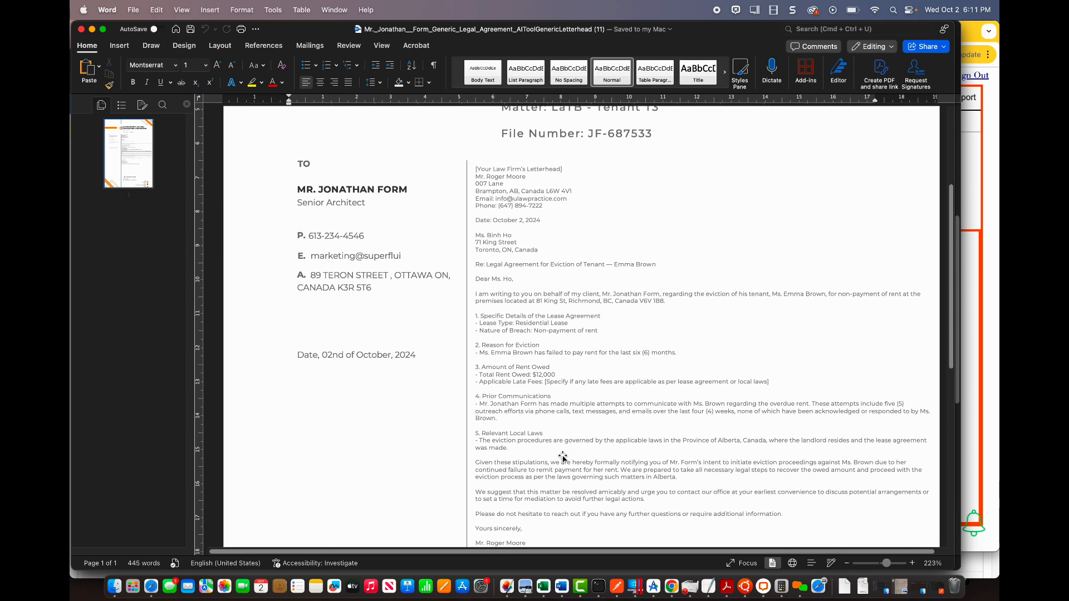
pyautogui.scroll(-5, 562, 457)
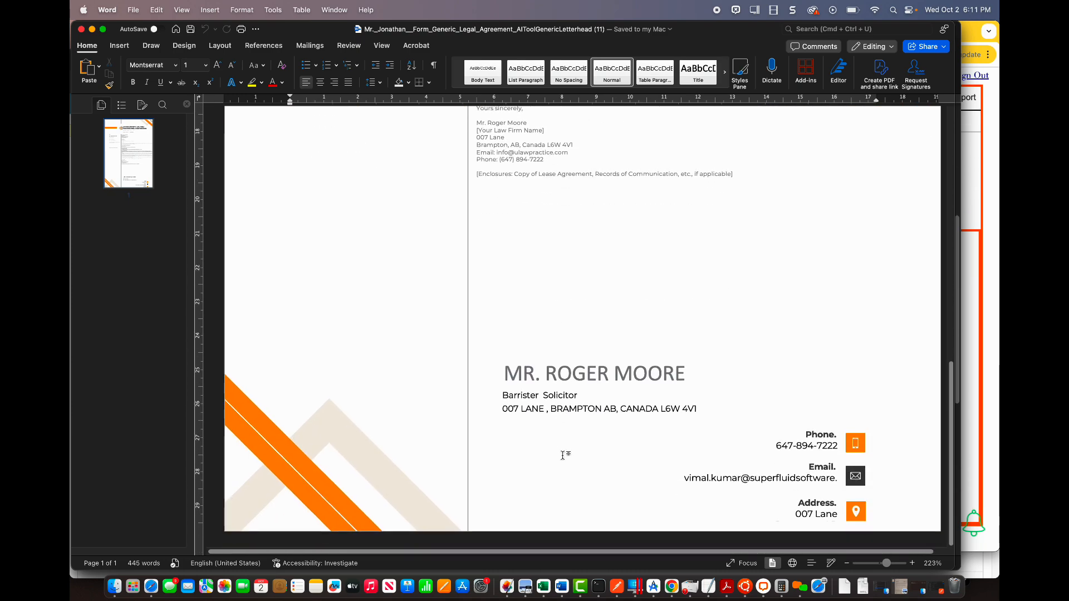
pyautogui.scroll(20, 562, 455)
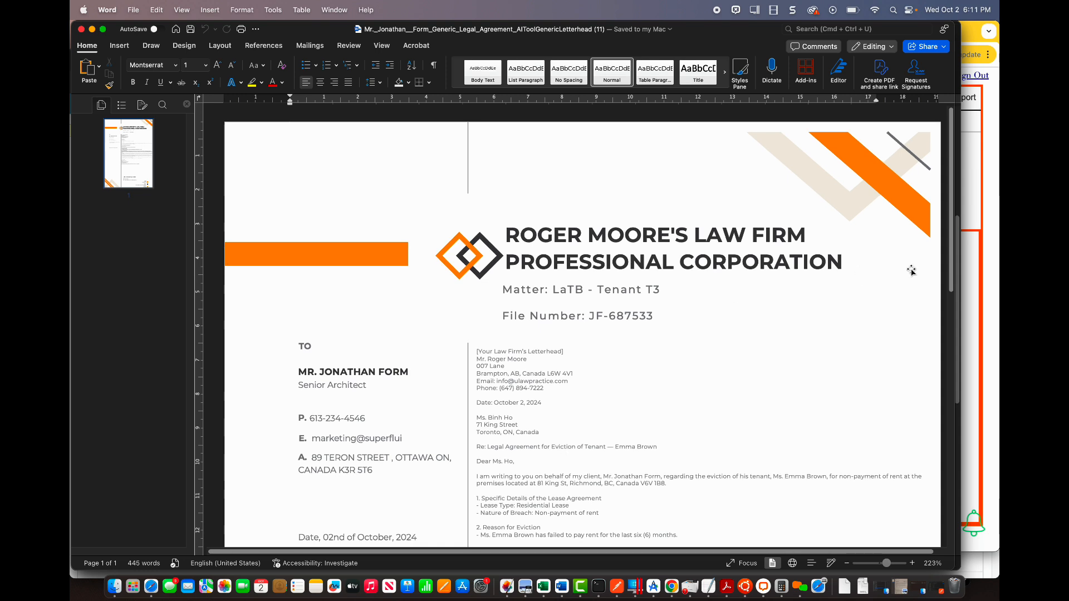
# Switch to Chrome and open Generic AI Document Generation for the LaTB - Tenant T3 matter.
pyautogui.click(971, 210)
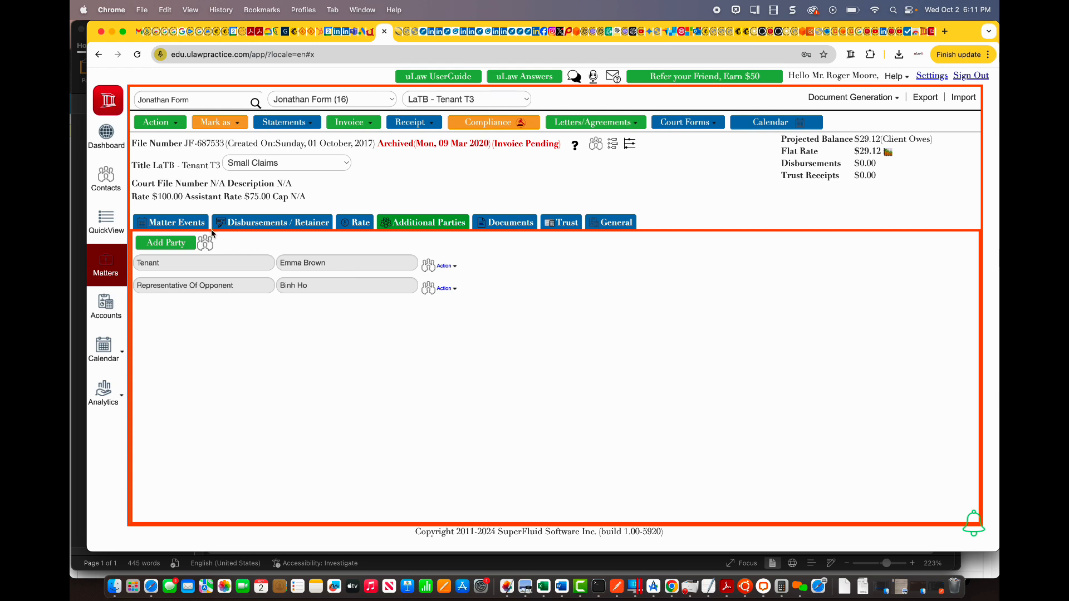
pyautogui.click(628, 126)
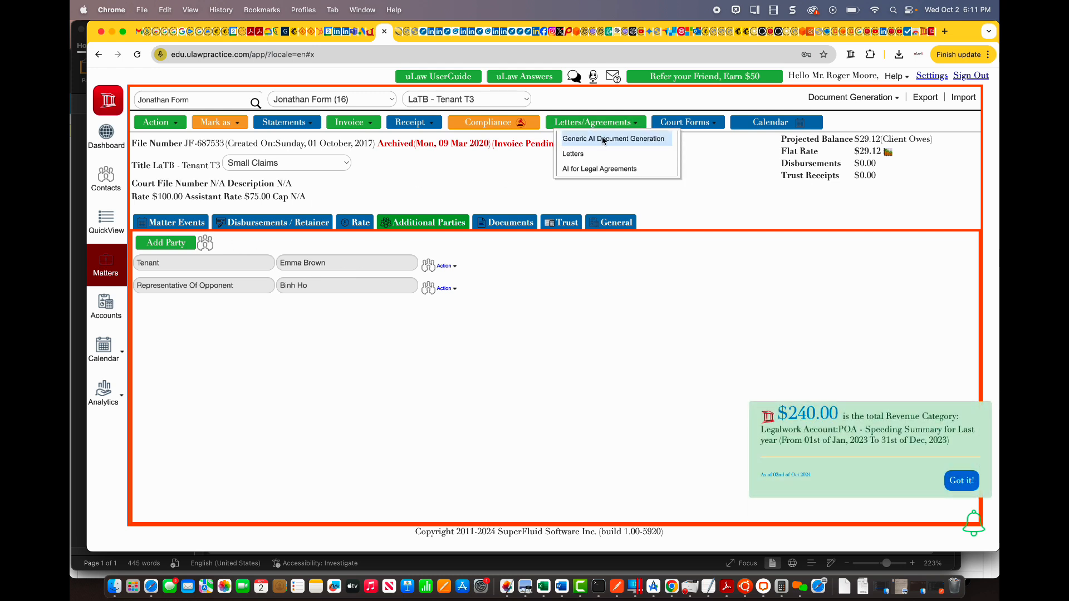
pyautogui.click(604, 140)
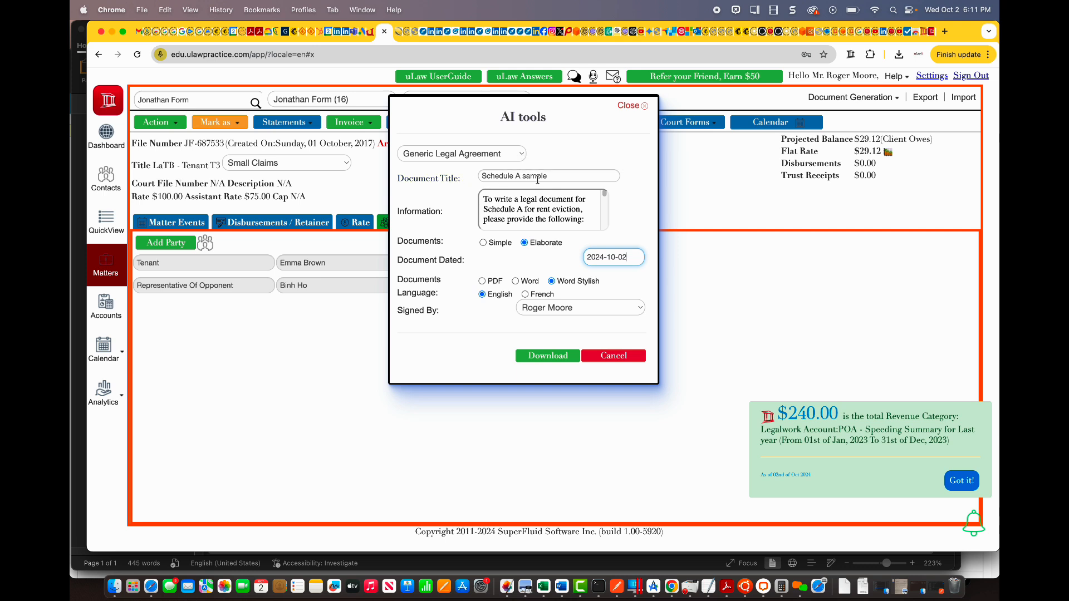
# Retitle the document "Schedule A for DUI", load its AI information prompts and apply them.
pyautogui.tripleClick(516, 178)
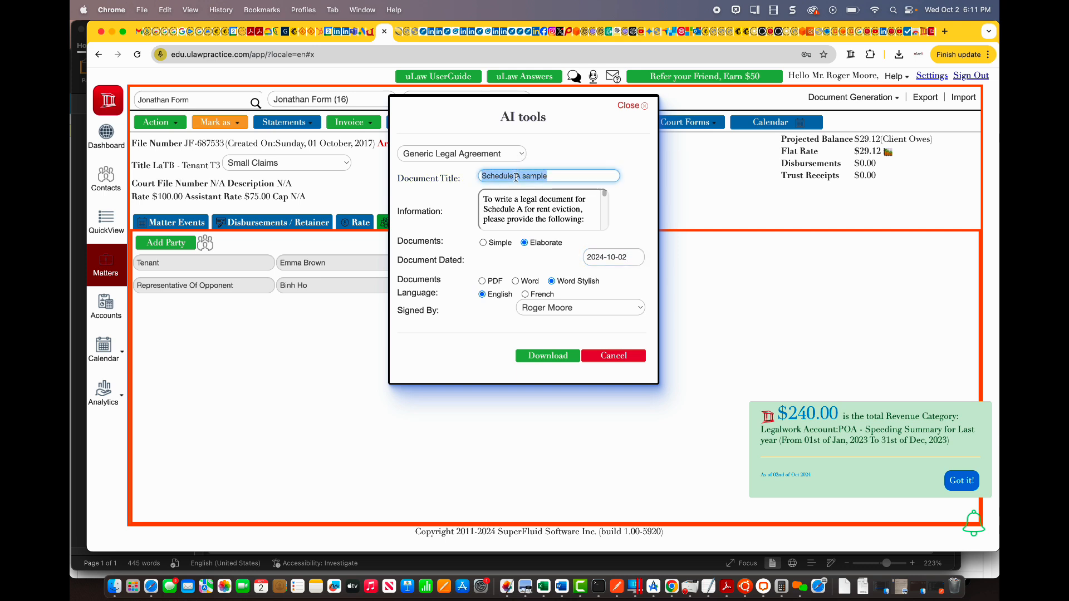
pyautogui.doubleClick(535, 177)
pyautogui.write('for DUI')
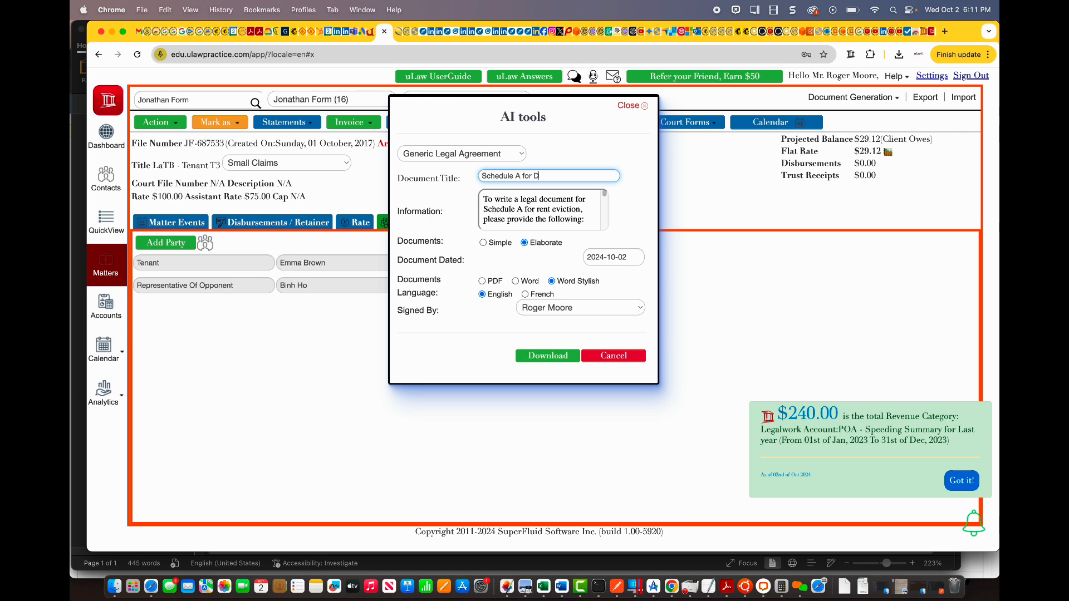
pyautogui.click(635, 210)
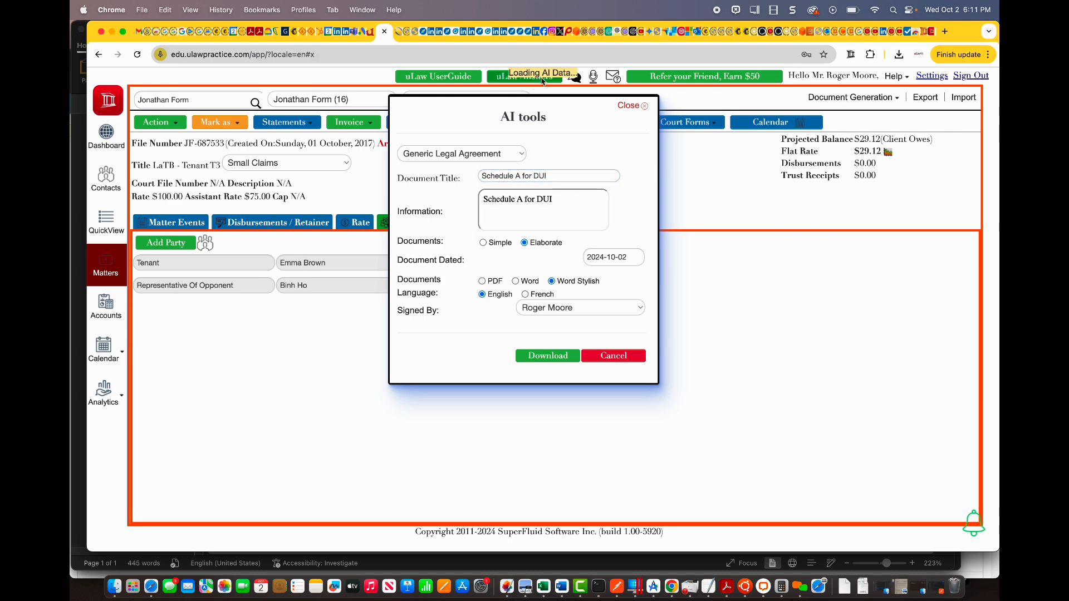
pyautogui.click(512, 197)
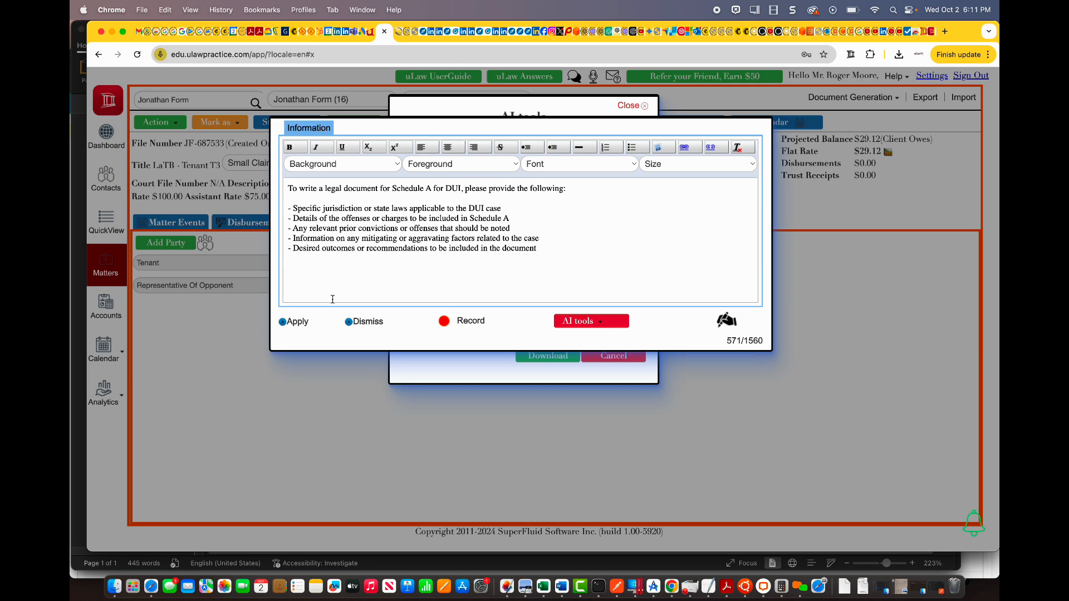
pyautogui.click(299, 323)
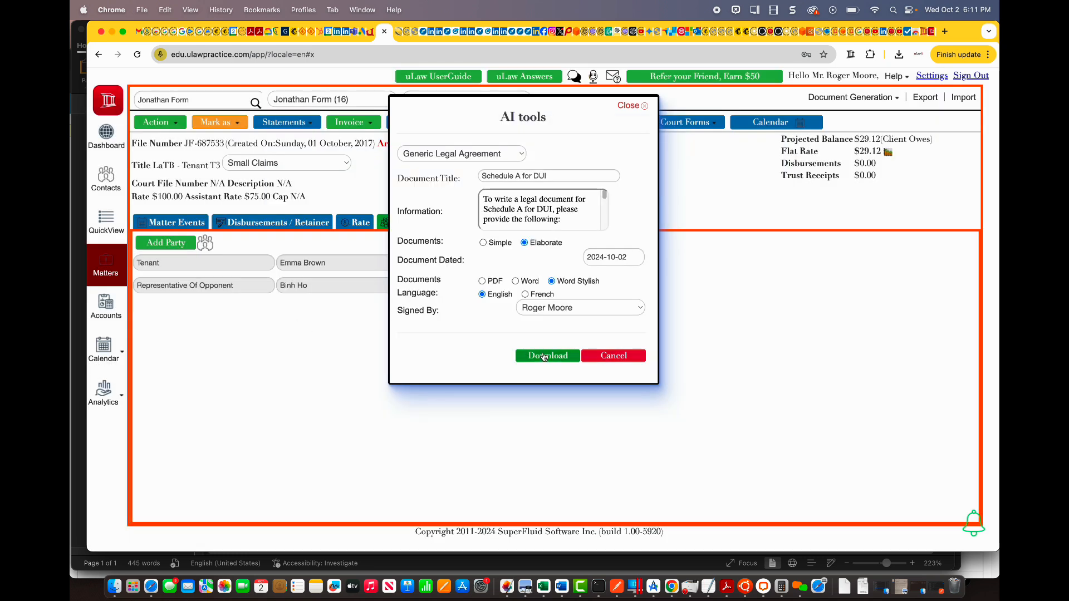